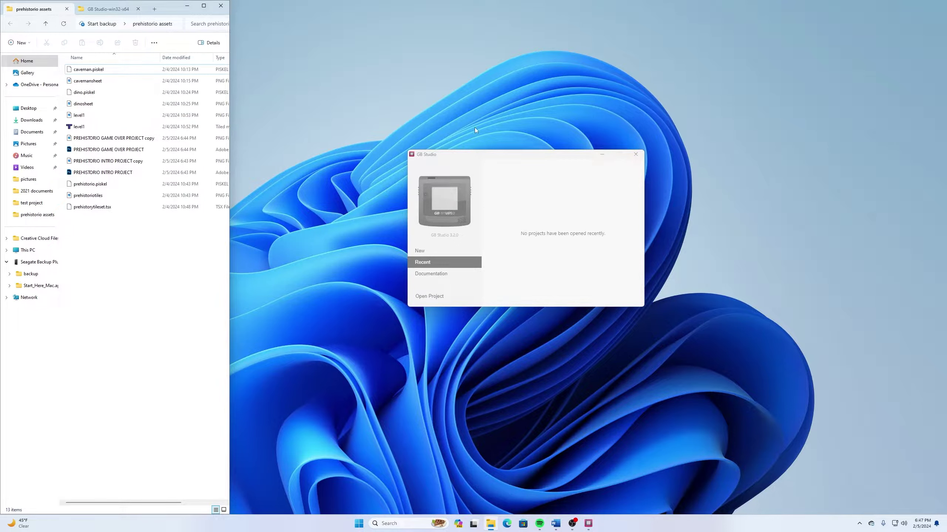
Start a new project and set its path to a new folder named Prehistorio inside the desktop's prehistorio assets folder
left_click(438, 152)
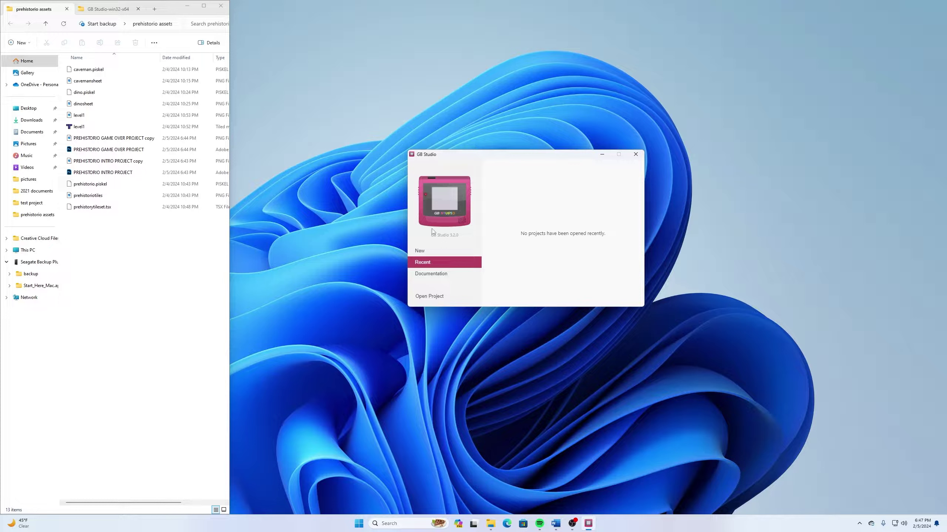
left_click(422, 252)
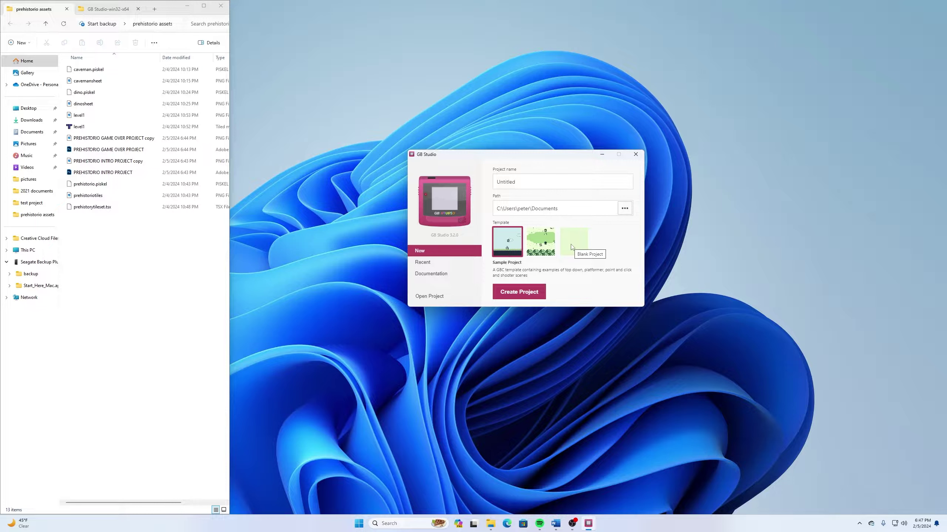
left_click_drag(517, 182, 492, 186)
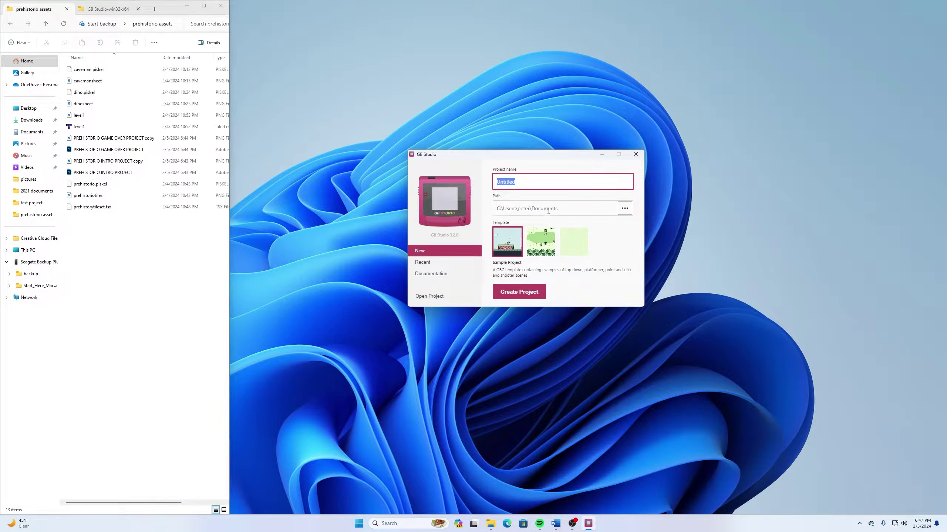
left_click(624, 208)
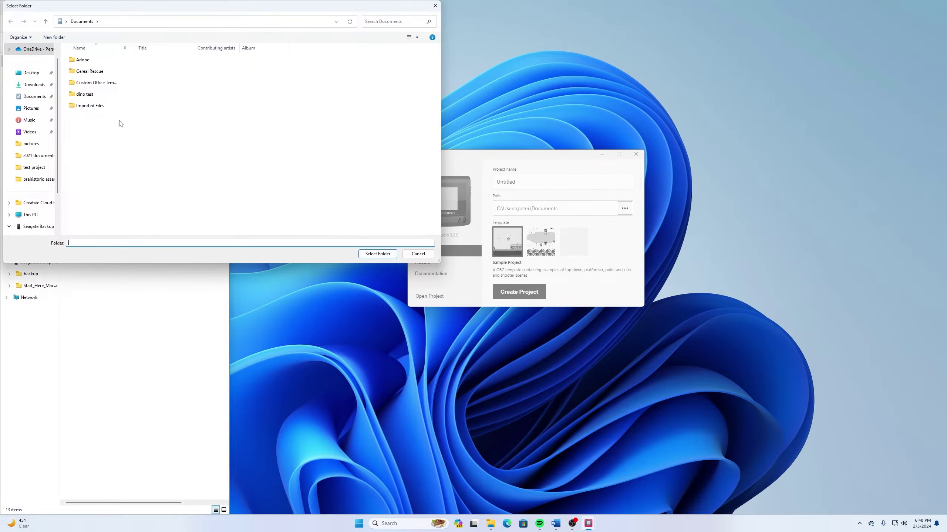
left_click(32, 75)
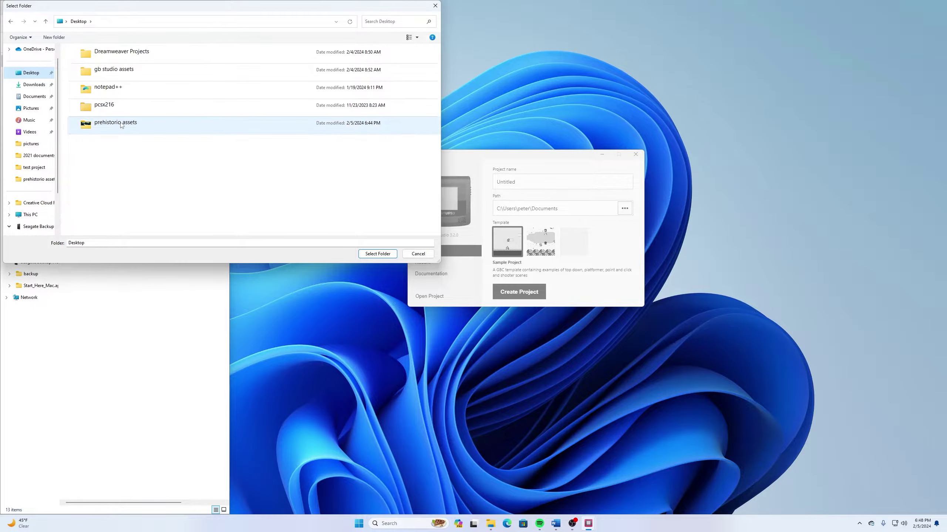
double_click(121, 125)
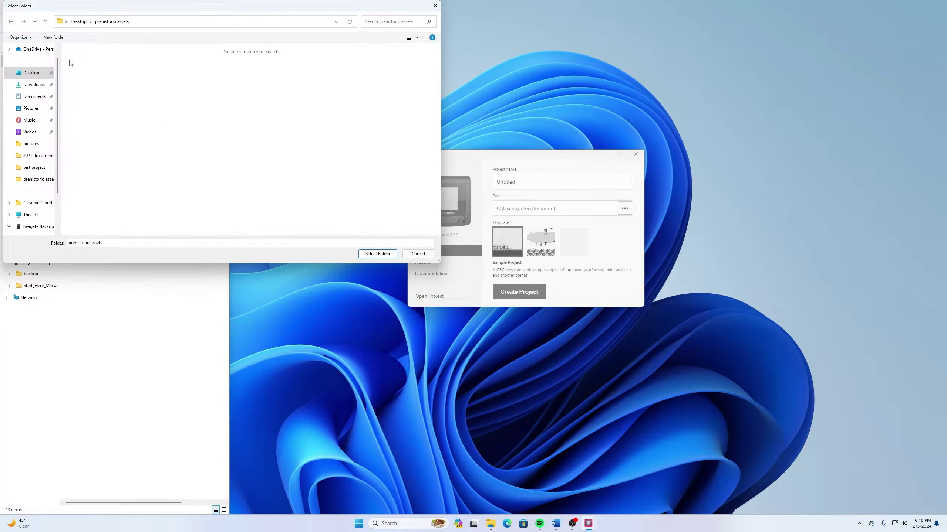
left_click(59, 40)
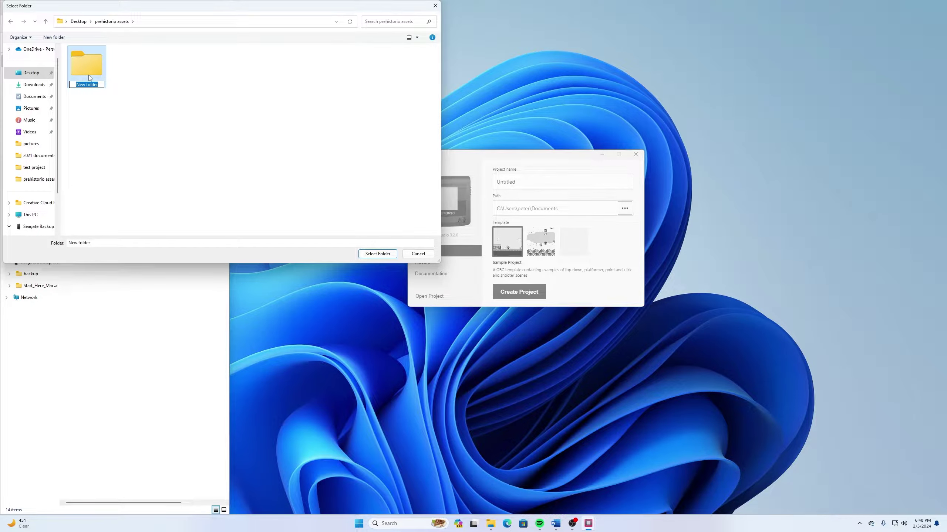
type("Prehistorio")
left_click(89, 58)
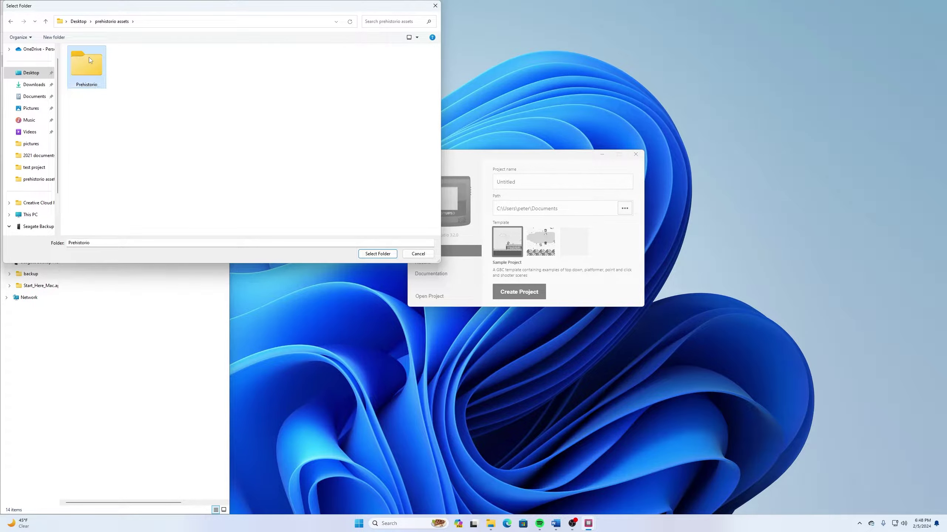
left_click(378, 254)
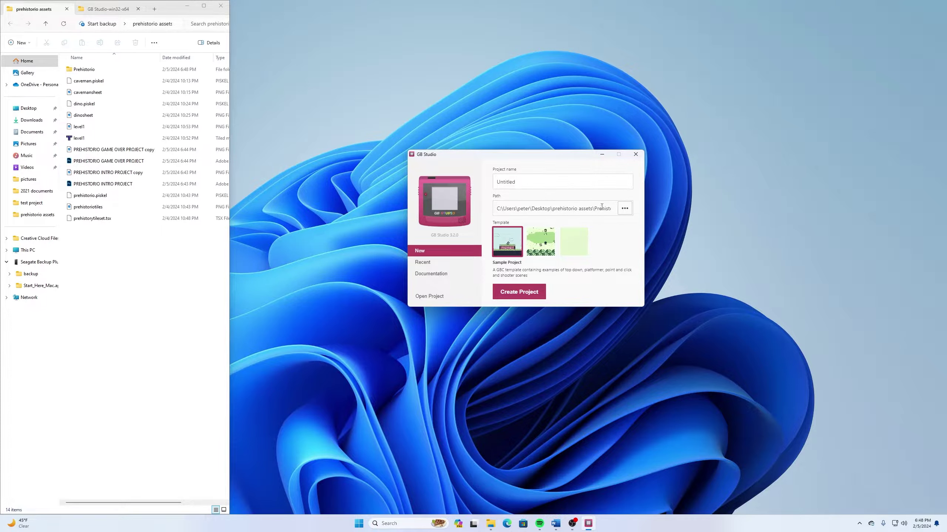
Name the project Prehistorio, choose the Blank Project template and create it
double_click(553, 185)
left_click(553, 184)
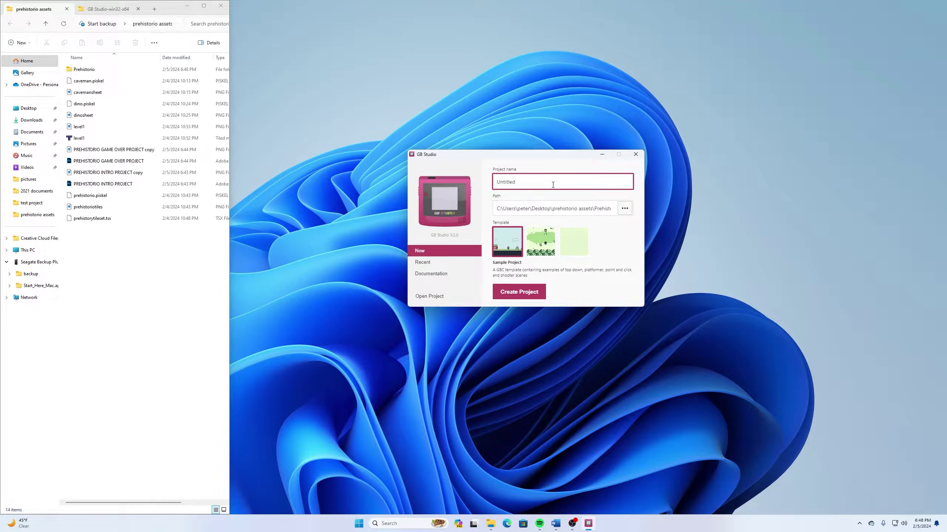
key("BackSpace")
key("BackSpace")
key("BackSpace")
key("BackSpace")
key("BackSpace")
key("BackSpace")
key("BackSpace")
key("BackSpace")
type("Prehisto")
left_click(580, 246)
left_click(519, 292)
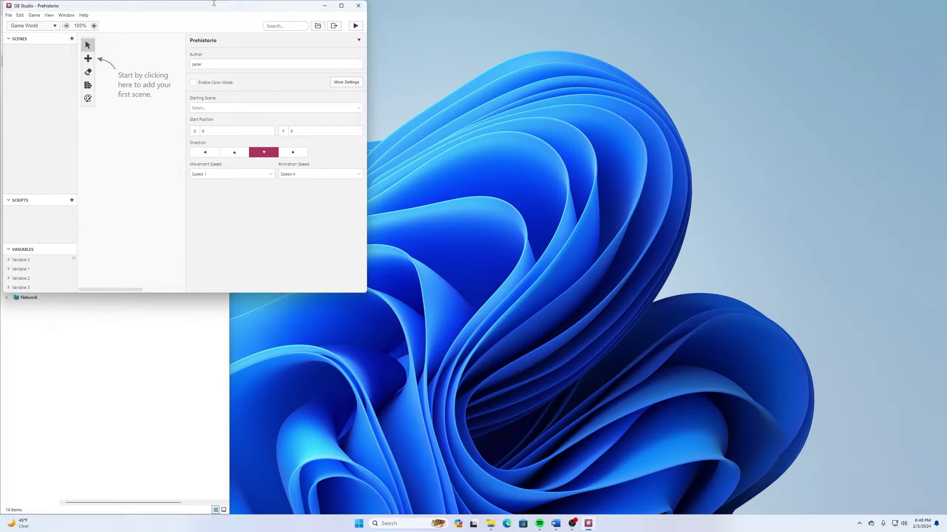
Fit the project window beside the file explorer and replace the author with the creator's full name
left_click_drag(213, 8, 945, 139)
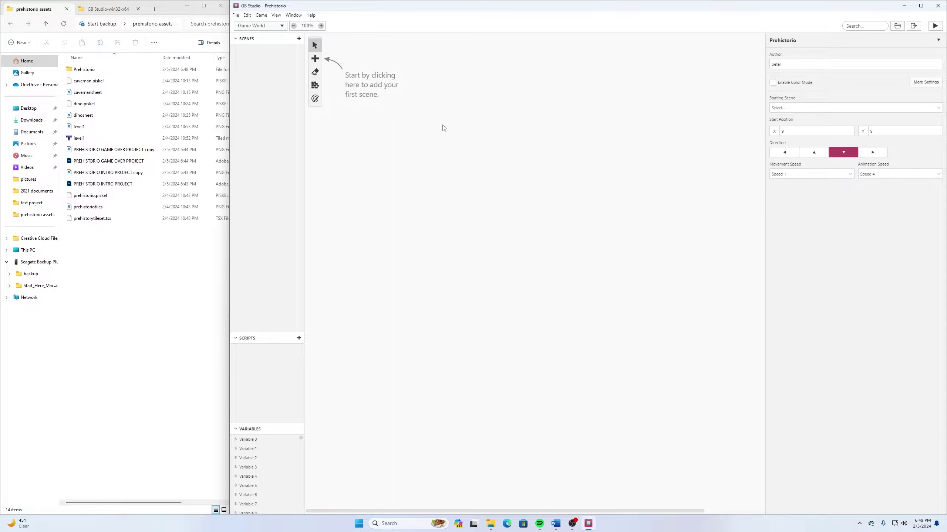
left_click(798, 66)
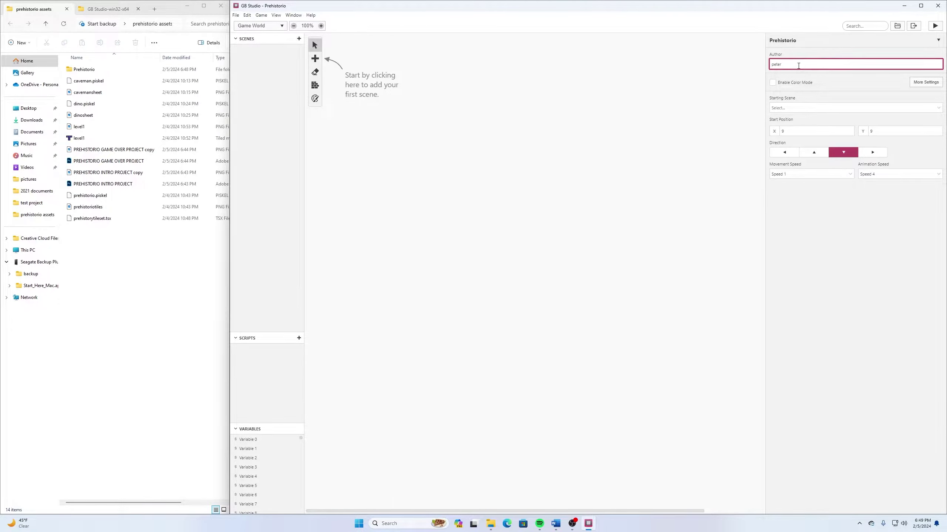
key("BackSpace")
type("Brandon P")
Add three scenes to the empty game world, stacked one below another
left_click(316, 59)
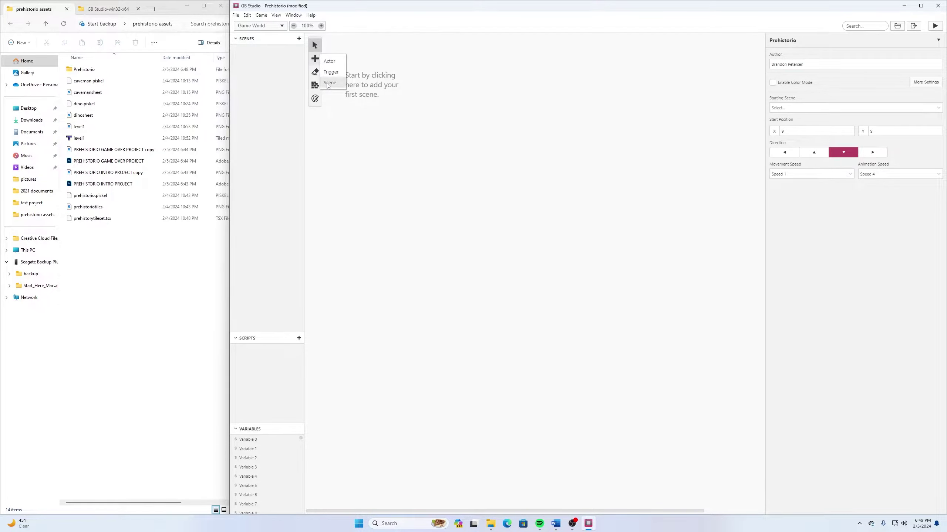
left_click(328, 83)
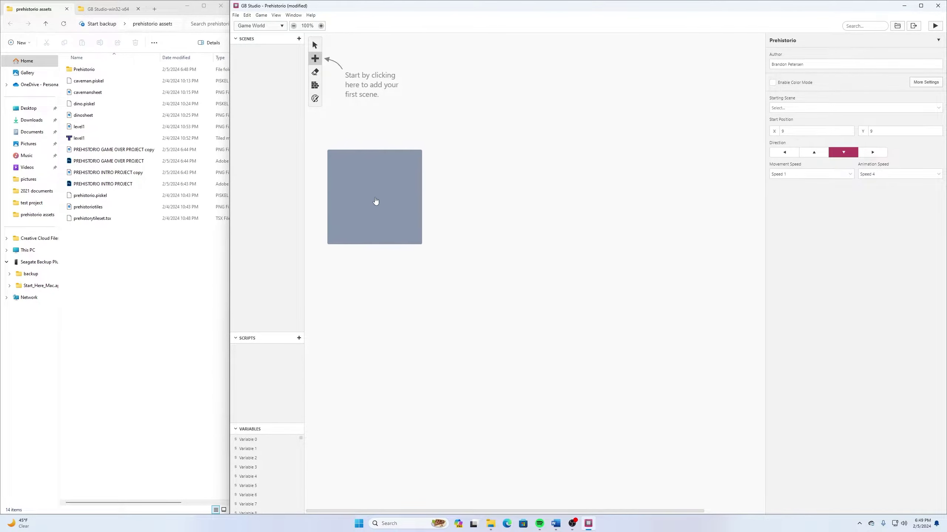
left_click(387, 196)
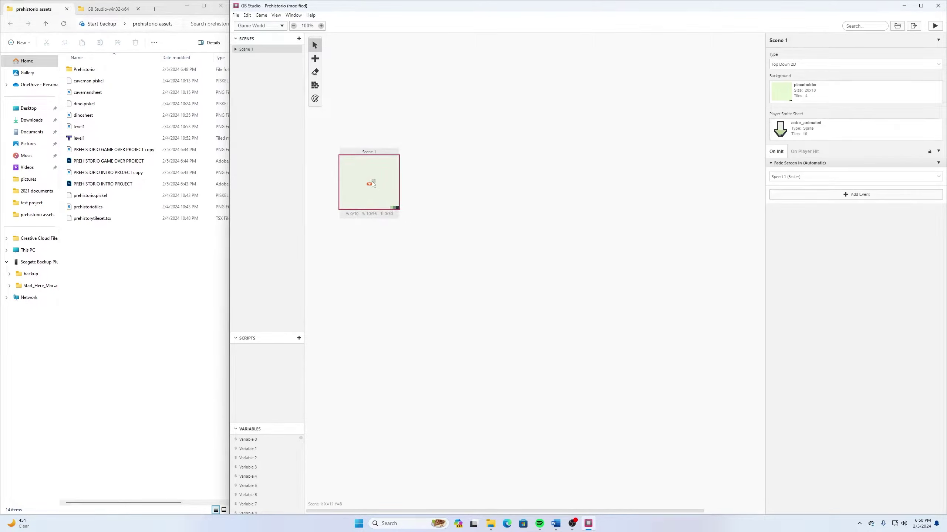
left_click(315, 59)
left_click(329, 82)
left_click(341, 237)
left_click(315, 58)
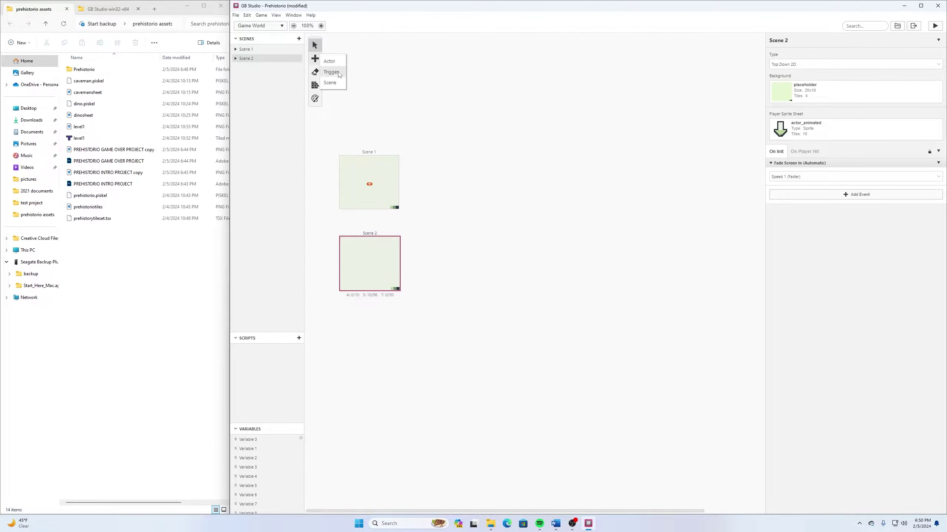
left_click(331, 83)
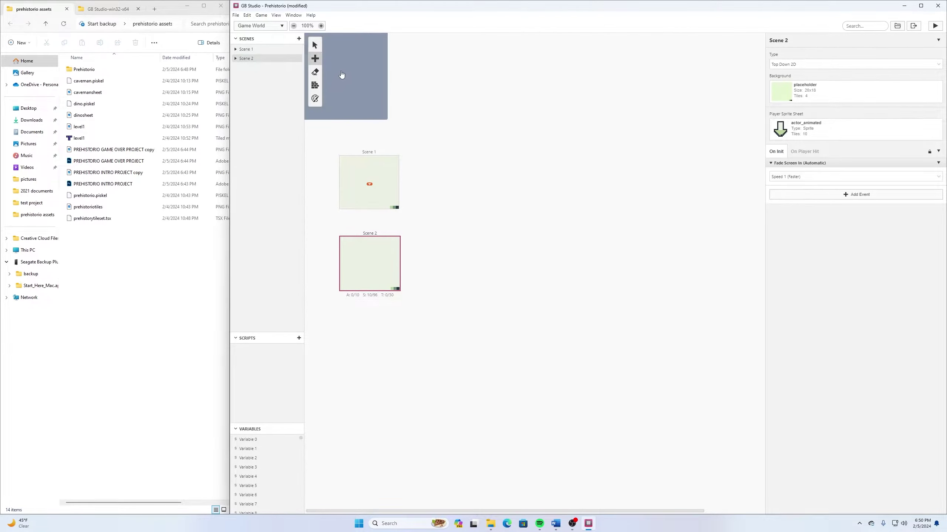
left_click(401, 363)
left_click_drag(398, 337, 391, 324)
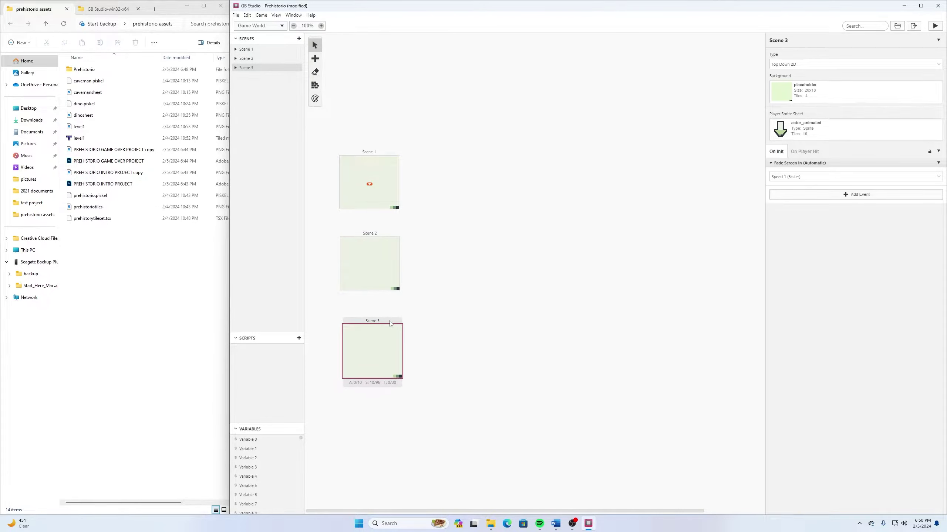
Set the type of Scene 1, Scene 2 and Scene 3 to Platformer
left_click(384, 180)
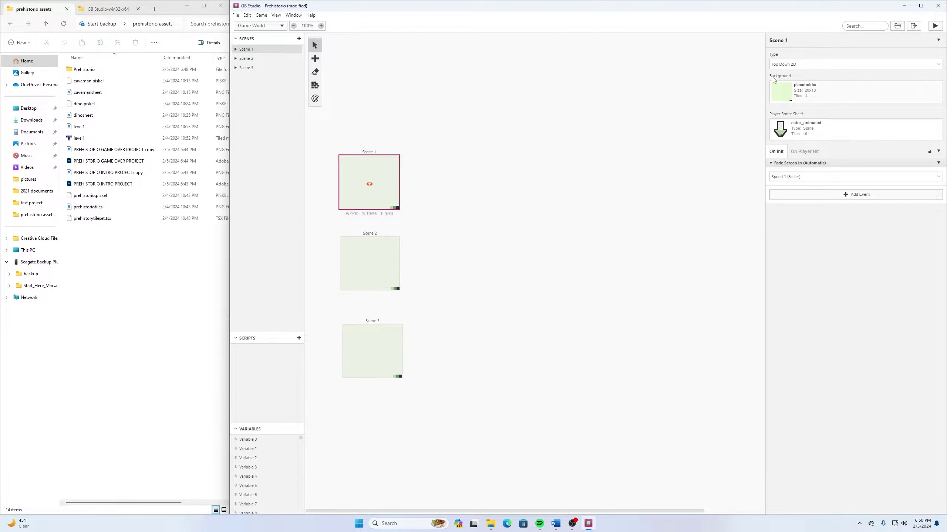
left_click(789, 66)
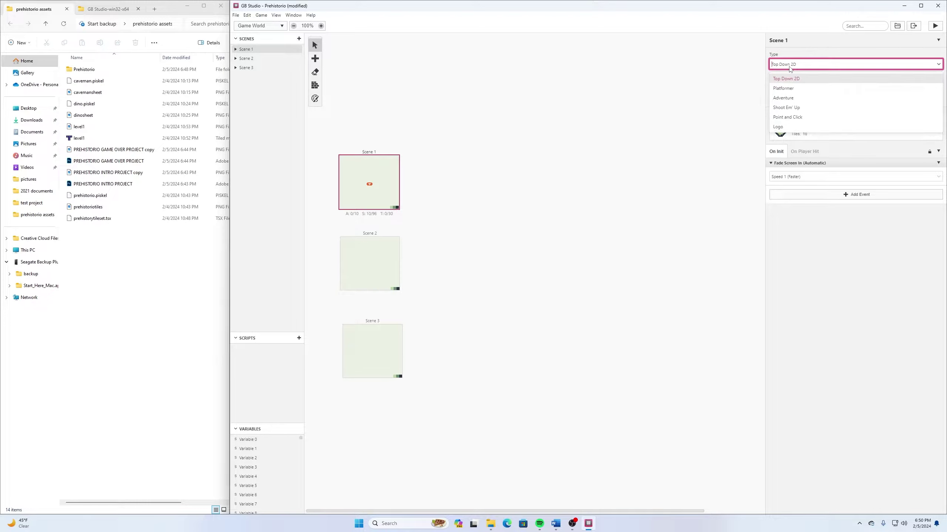
left_click(783, 88)
left_click(384, 256)
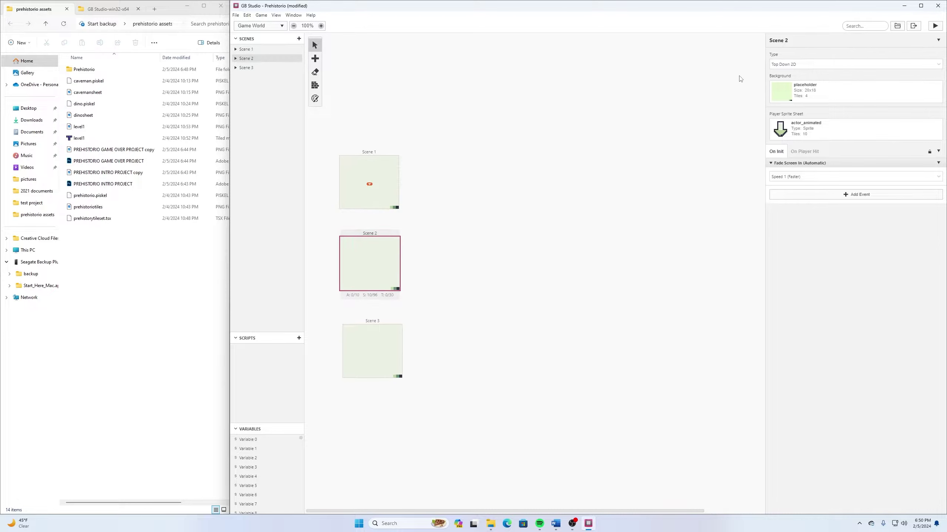
left_click(784, 66)
left_click(798, 89)
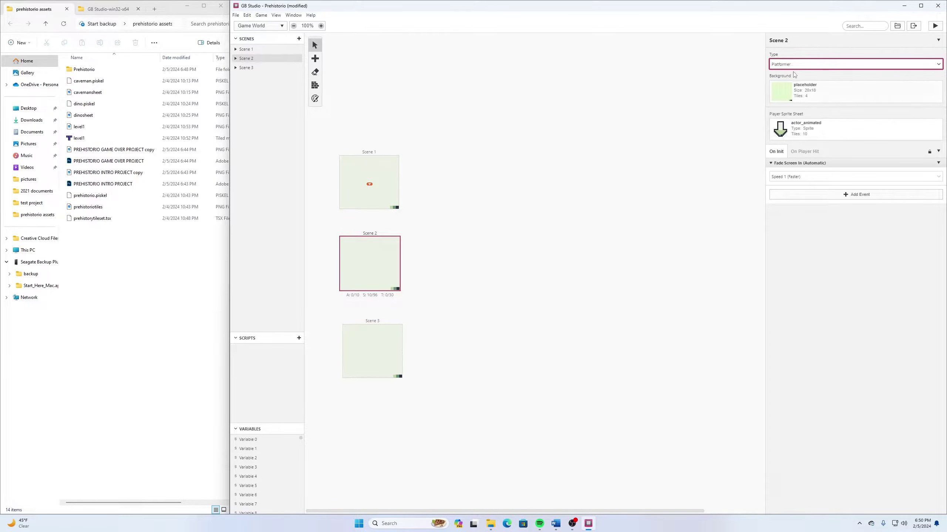
left_click(377, 338)
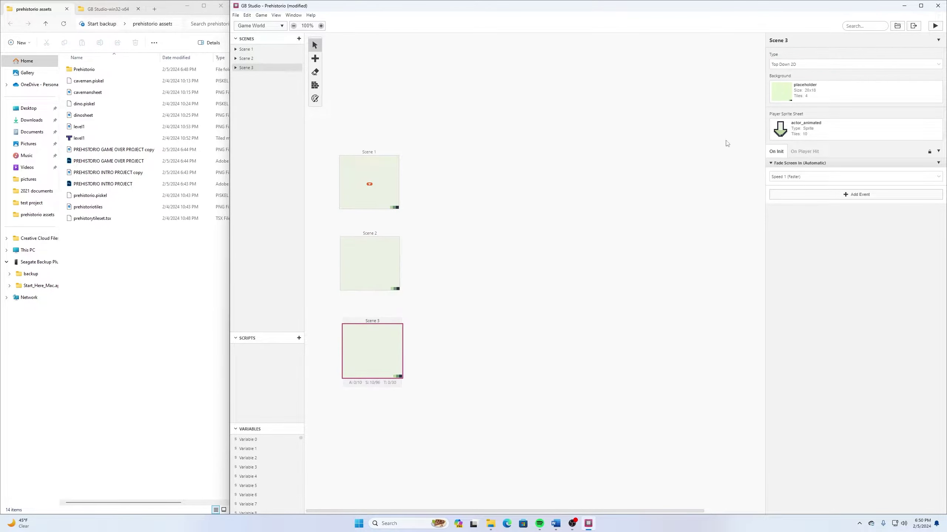
left_click(798, 66)
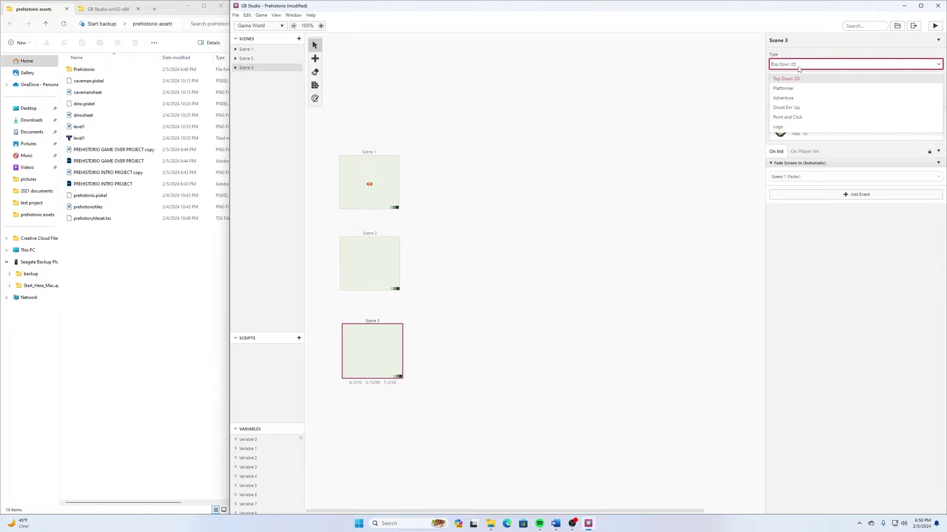
left_click(805, 89)
Import the PNG images PREHISTORIO GAME OVER PROJECT copy, PREHISTORIO INTRO PROJECT copy and level1 as project backgrounds
left_click(369, 161)
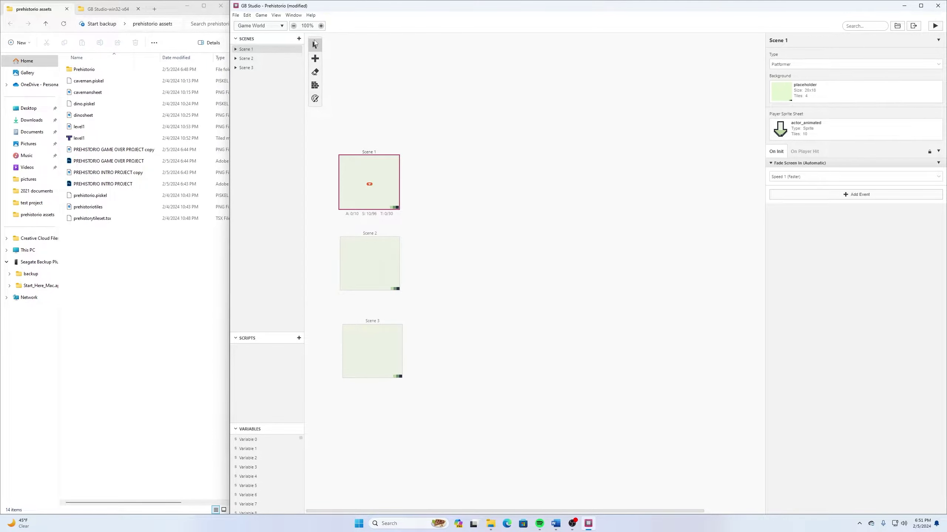
left_click(283, 26)
left_click(284, 26)
left_click(283, 26)
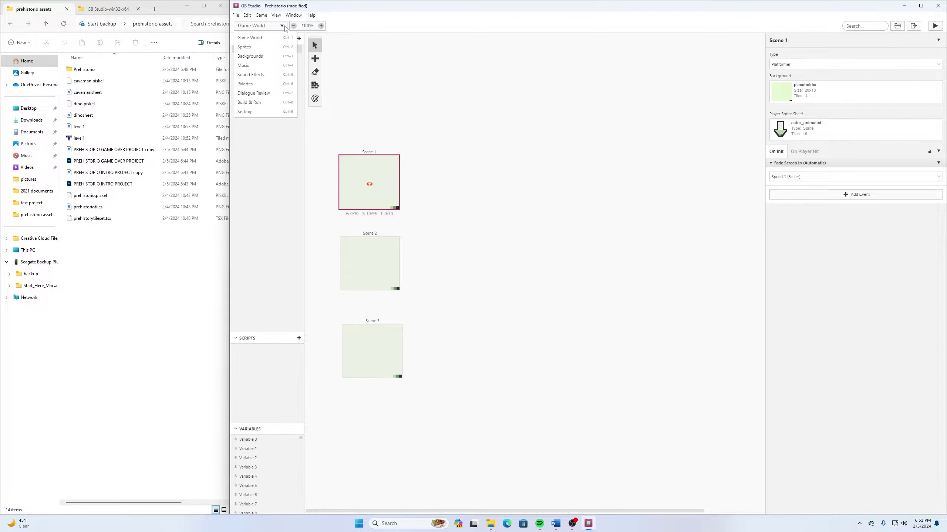
left_click(263, 57)
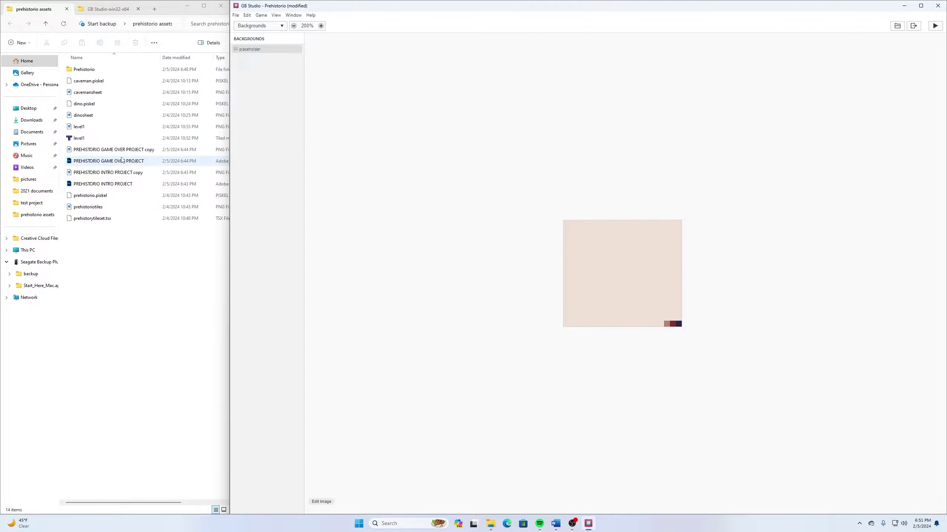
left_click(109, 151)
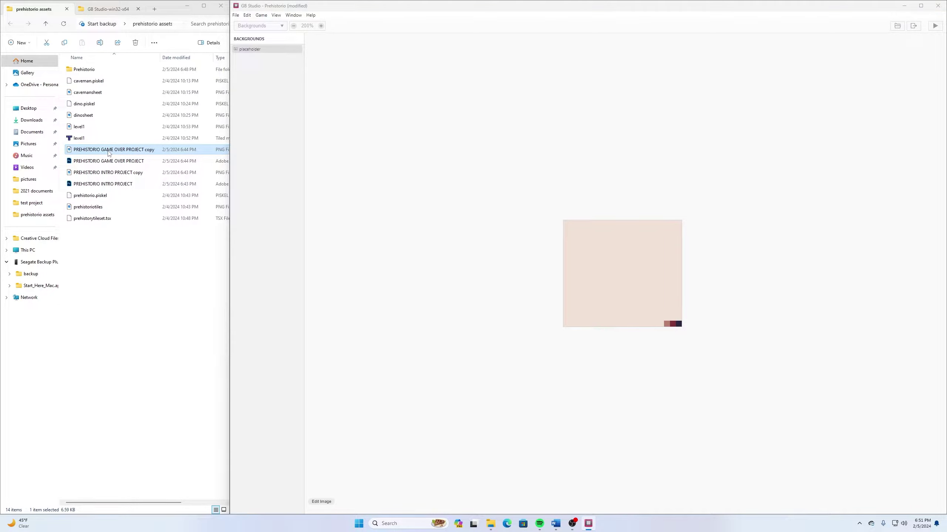
left_click_drag(108, 153, 114, 152)
left_click_drag(240, 118, 252, 112)
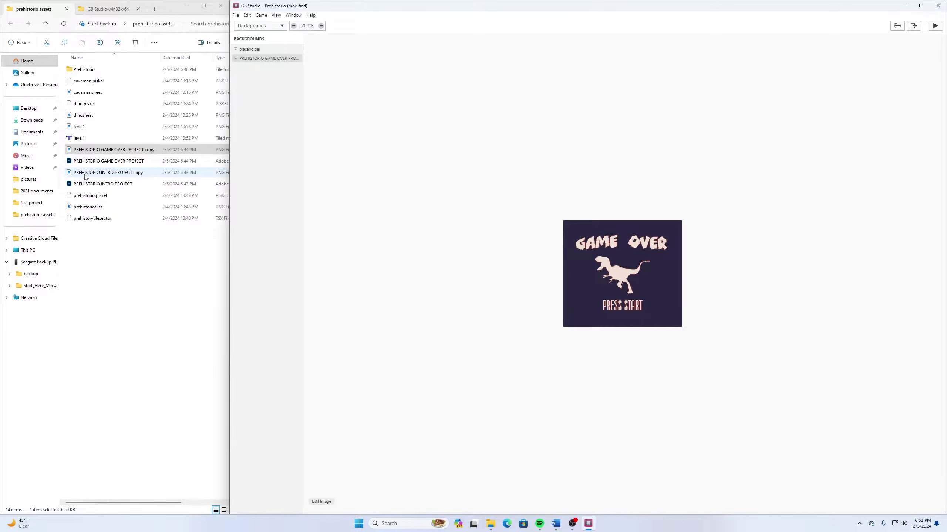
left_click_drag(86, 177, 258, 126)
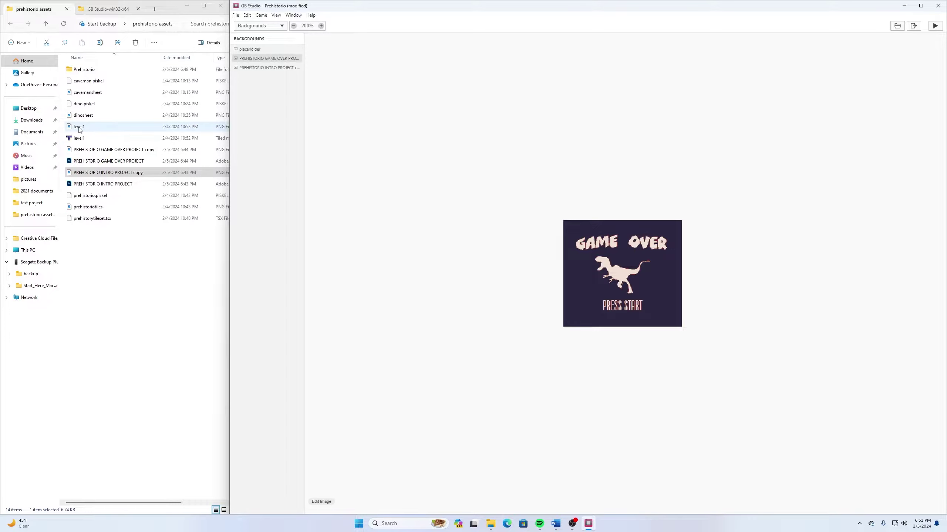
left_click_drag(79, 128, 261, 106)
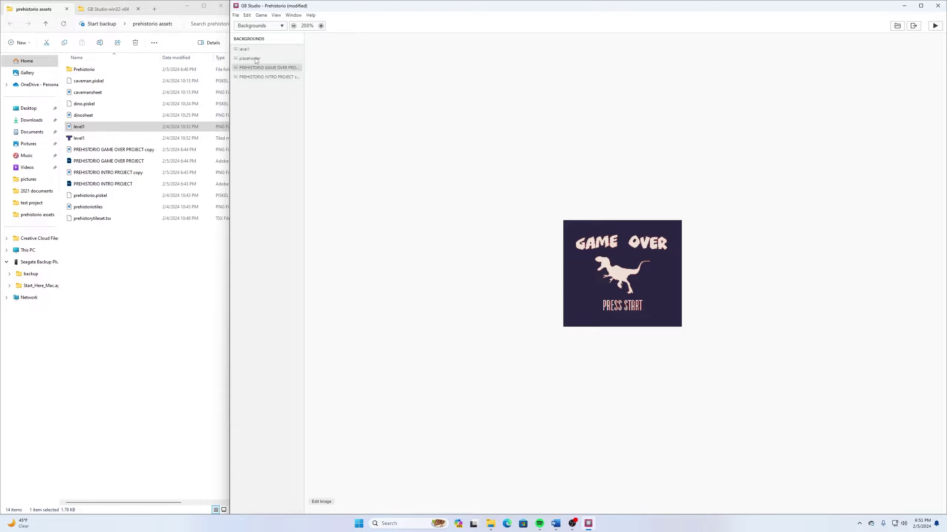
Preview the level1 background and return to the Game World view
left_click(249, 49)
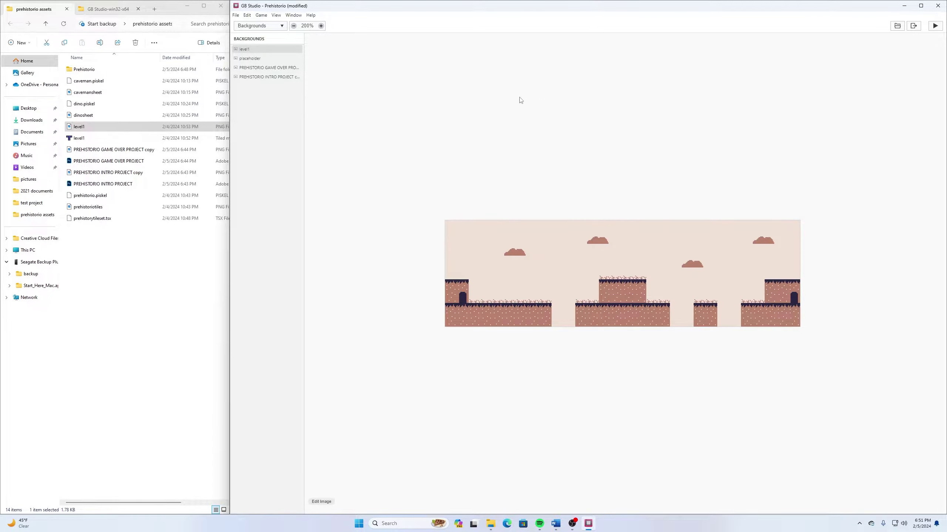
left_click(268, 27)
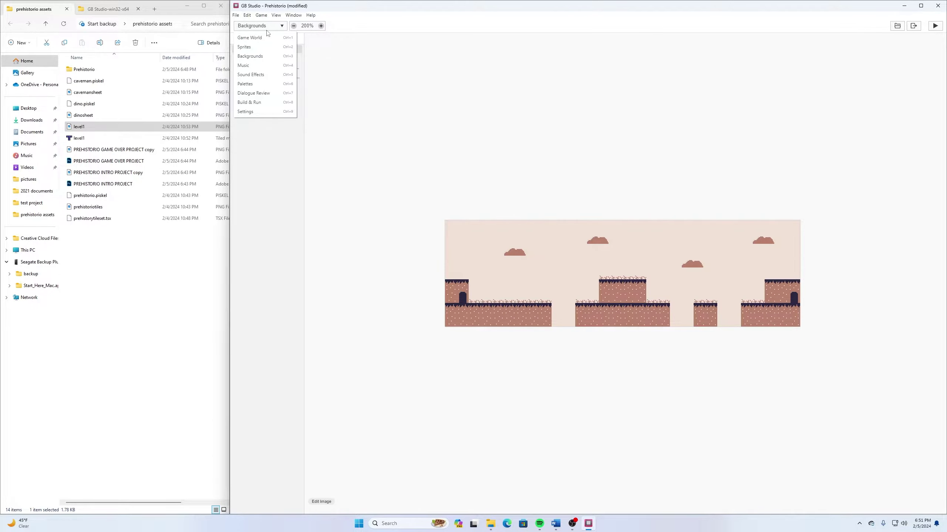
left_click(267, 39)
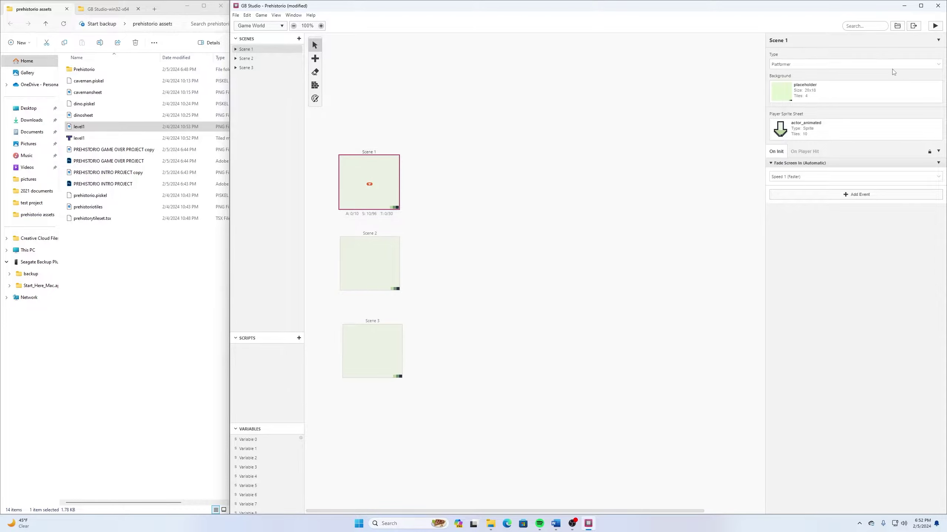
Set the backgrounds to PREHISTORIO INTRO PROJECT copy for Scene 1, level1 for Scene 2 and PREHISTORIO GAME OVER PROJECT copy for Scene 3
left_click(868, 97)
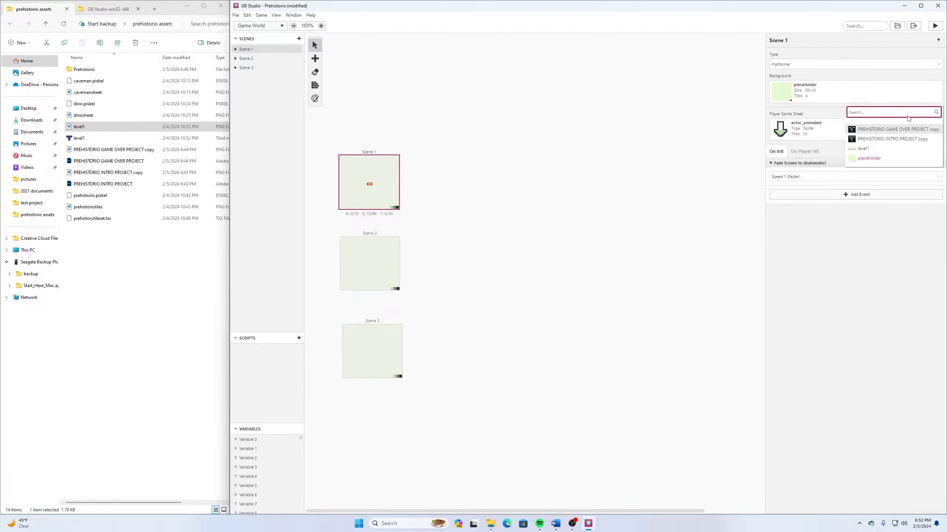
left_click(899, 139)
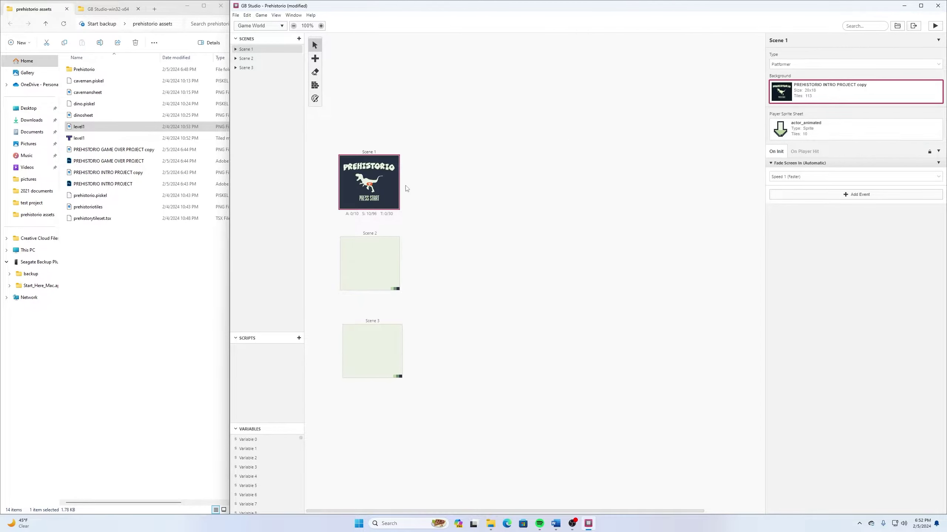
left_click(380, 270)
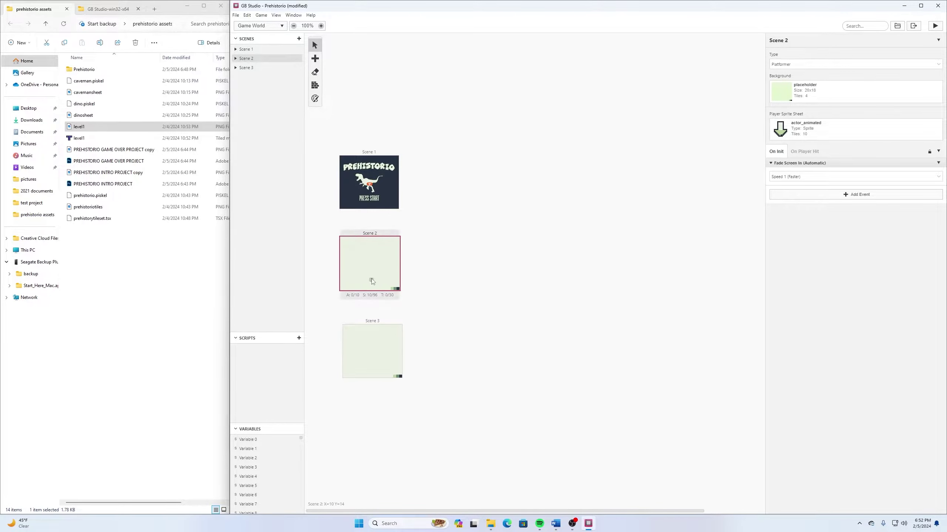
left_click(839, 93)
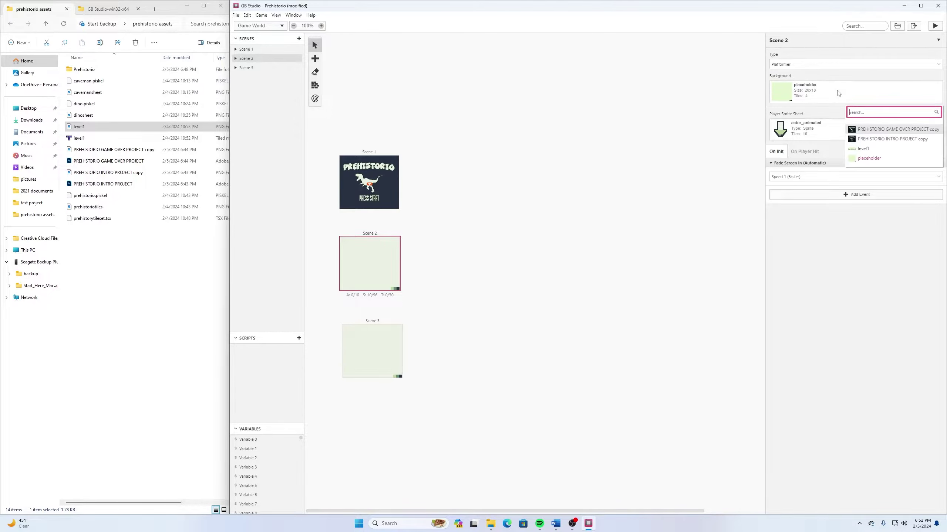
left_click(863, 149)
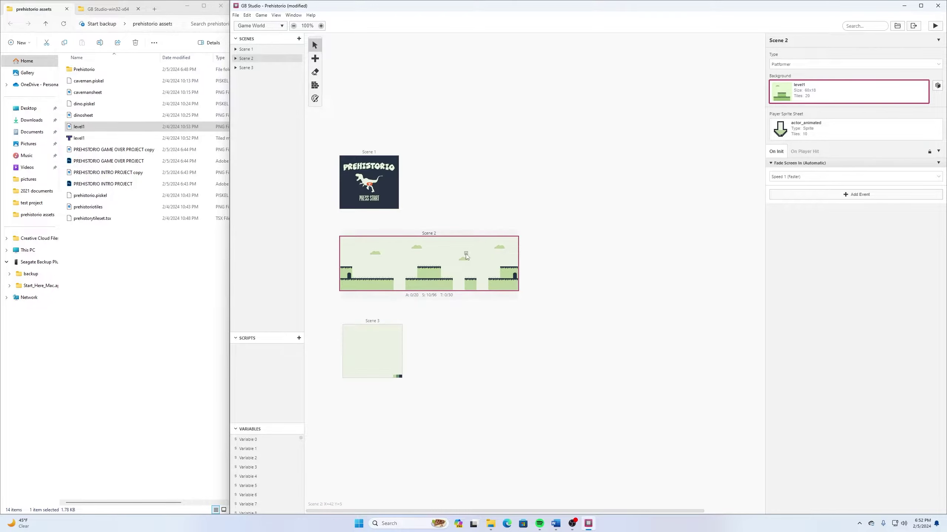
left_click(389, 346)
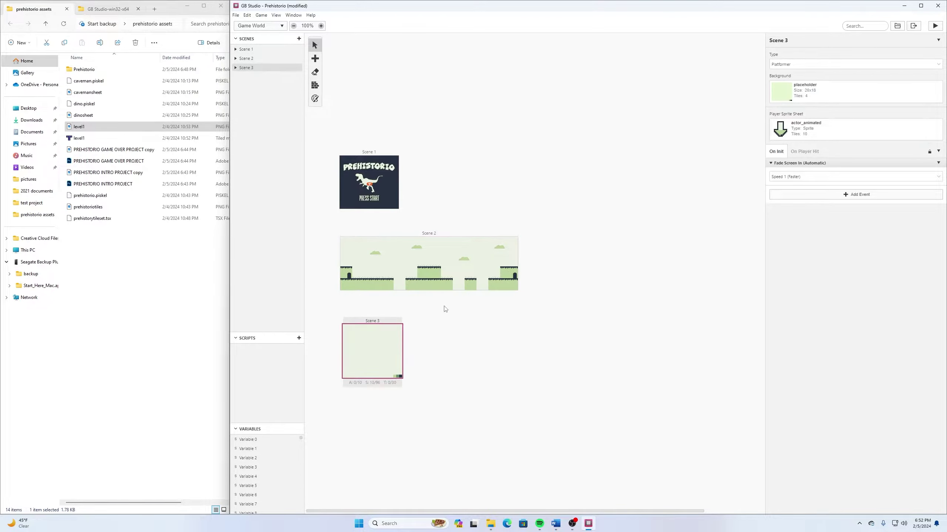
left_click(826, 94)
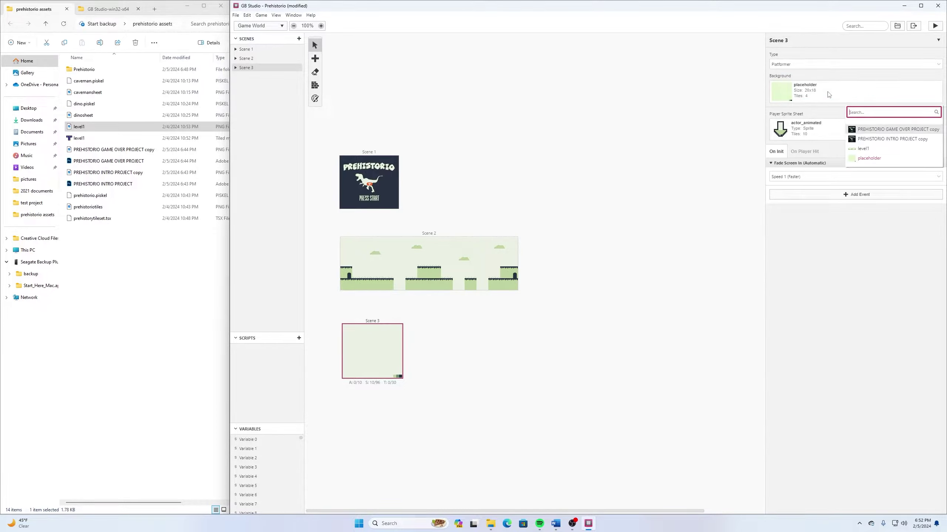
left_click(894, 130)
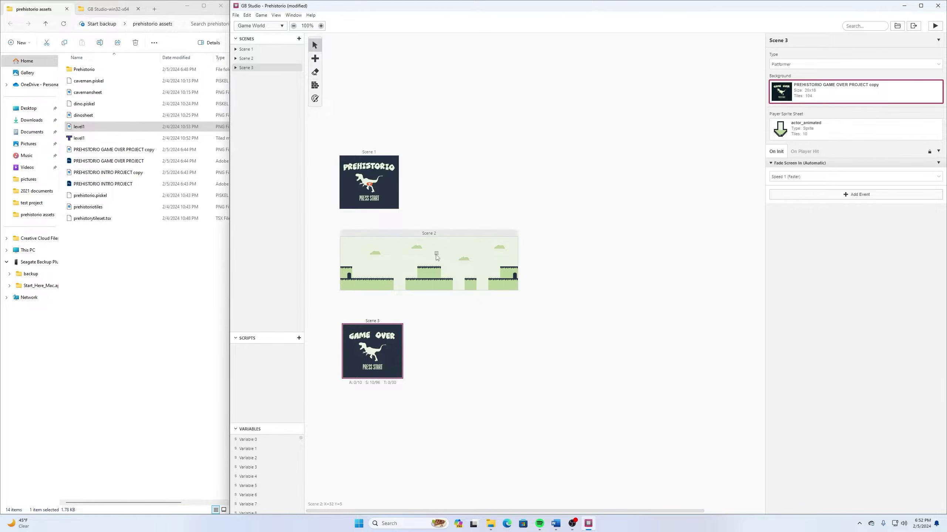
Move Scene 2 to the right in the game world so it sits offset from Scene 1 and Scene 3
left_click_drag(448, 232, 490, 235)
left_click(494, 213)
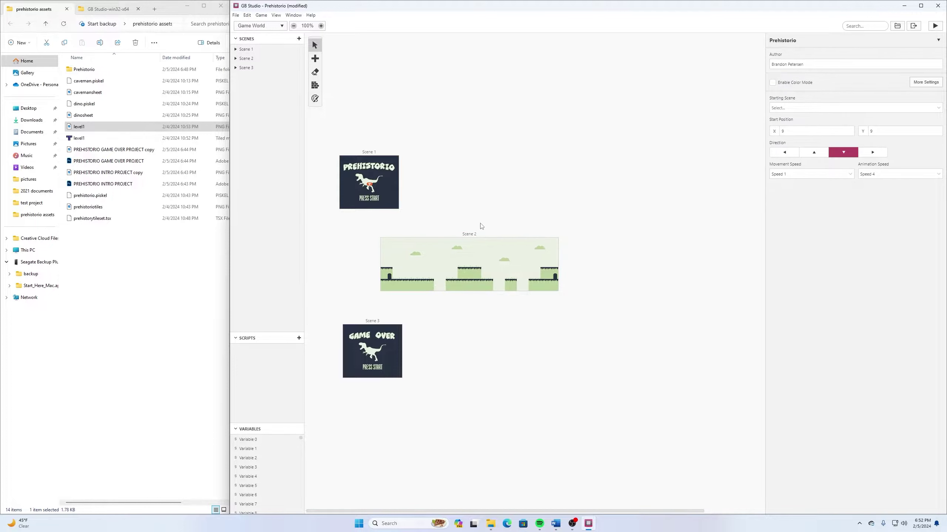
scroll(482, 224, "up", 2, "ctrl")
scroll(482, 223, "down", 1, "ctrl")
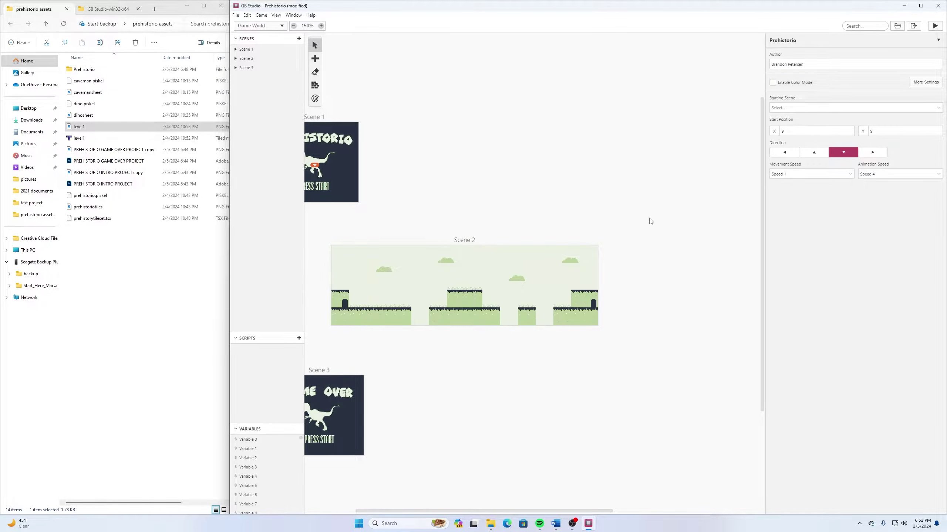
Enlarge the world view by narrowing the properties sidebar and widening the editor window, keeping all three scenes in view
left_click_drag(761, 205, 796, 206)
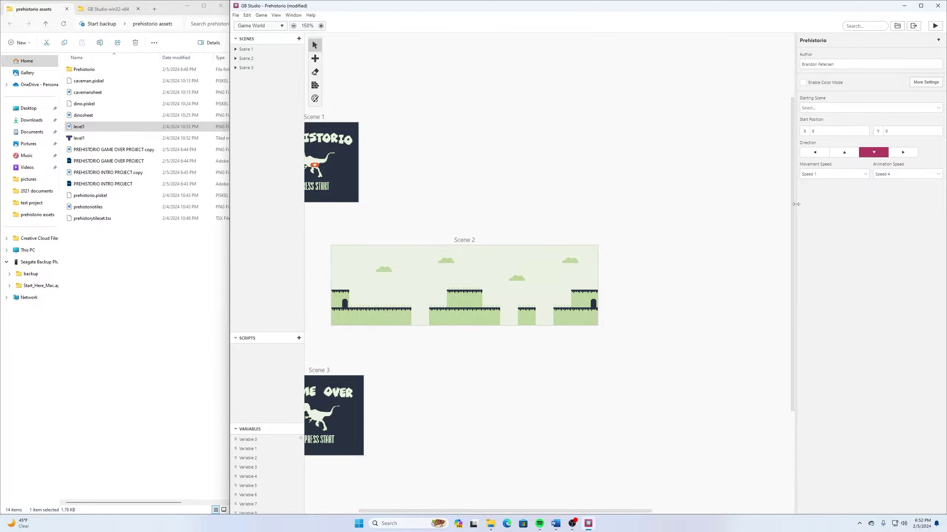
scroll(459, 232, "up", 1, "ctrl")
scroll(453, 234, "down", 1, "ctrl")
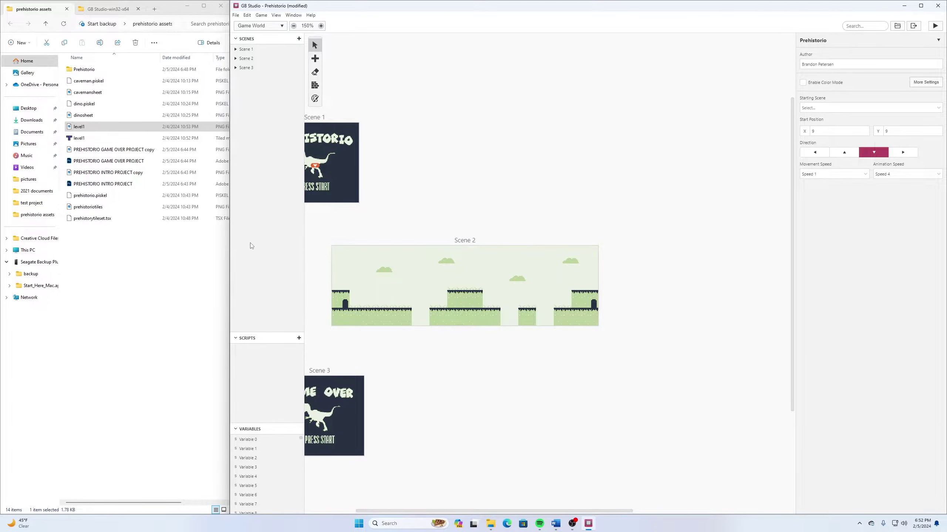
left_click_drag(229, 243, 216, 244)
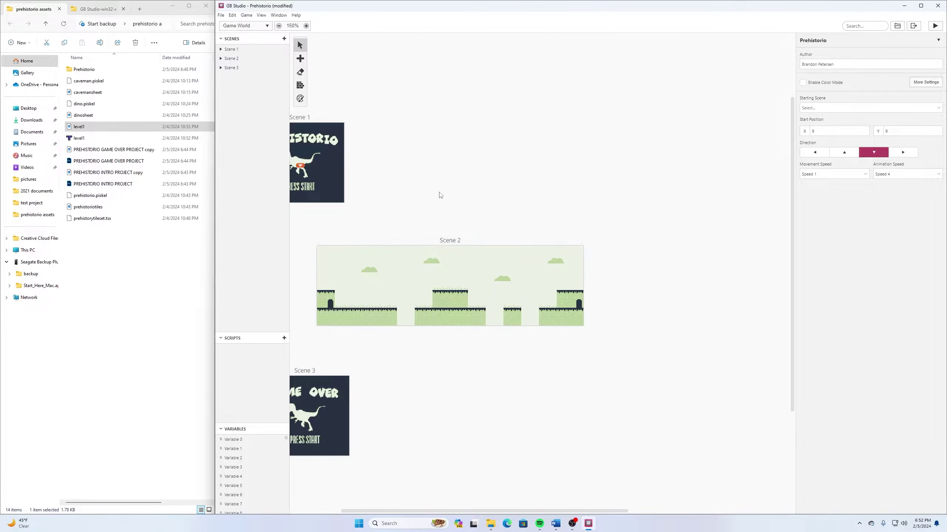
scroll(462, 193, "left", 1)
scroll(486, 192, "left", 3)
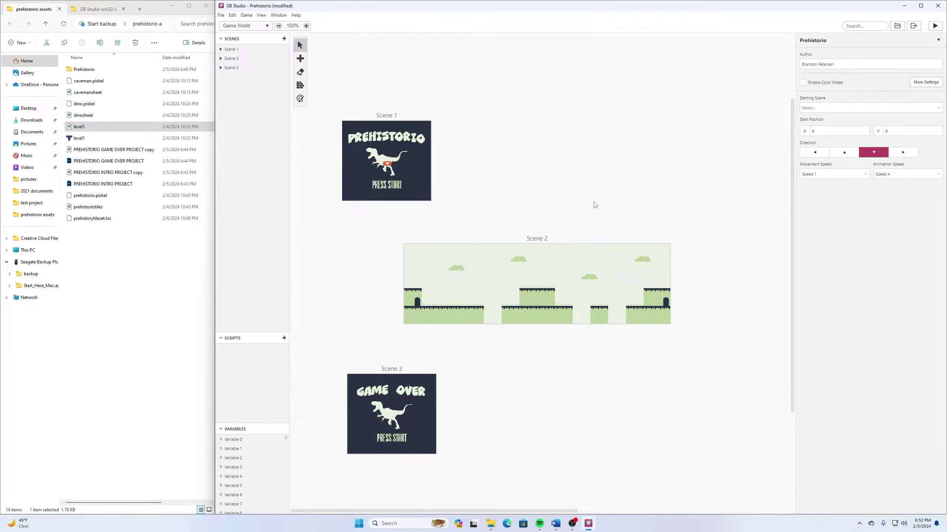
mouse_move(635, 201)
middle_mouse_down()
mouse_move(550, 194)
mouse_move(625, 196)
middle_mouse_up()
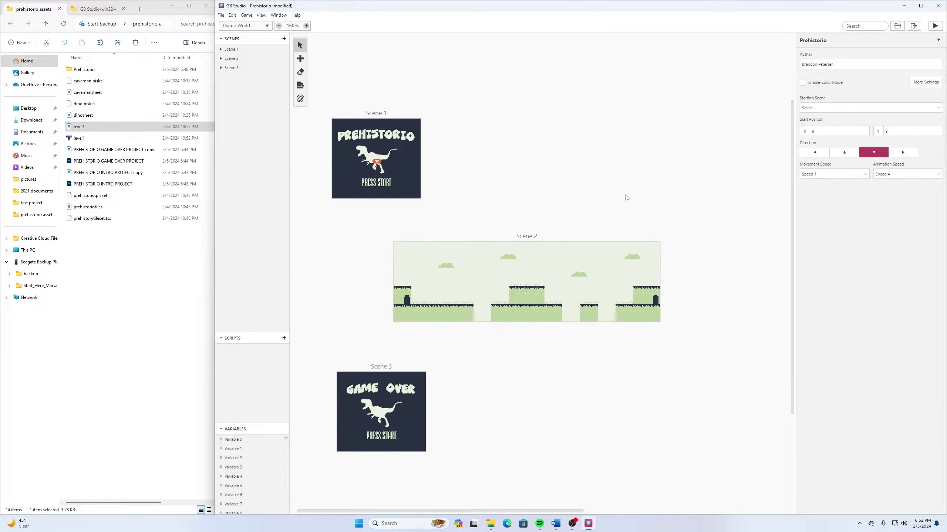
scroll(553, 175, "down", 1)
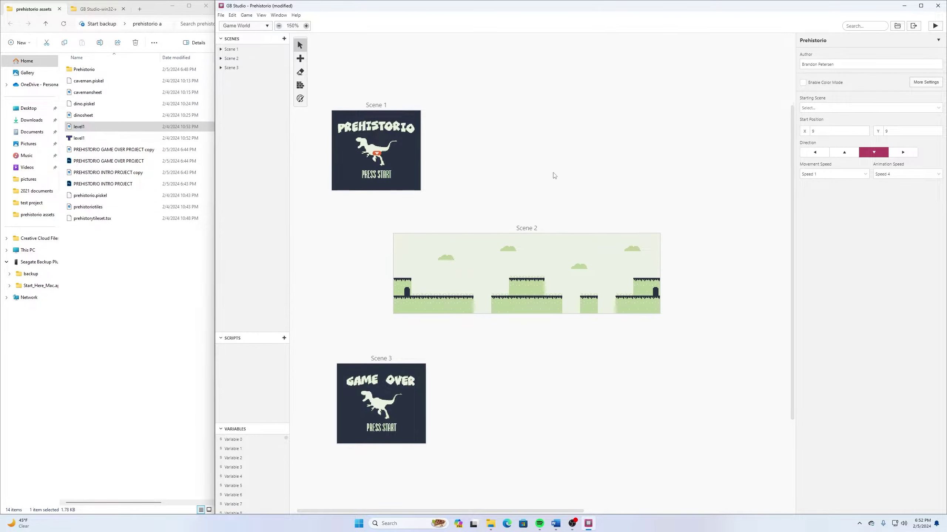
scroll(554, 149, "up", 1)
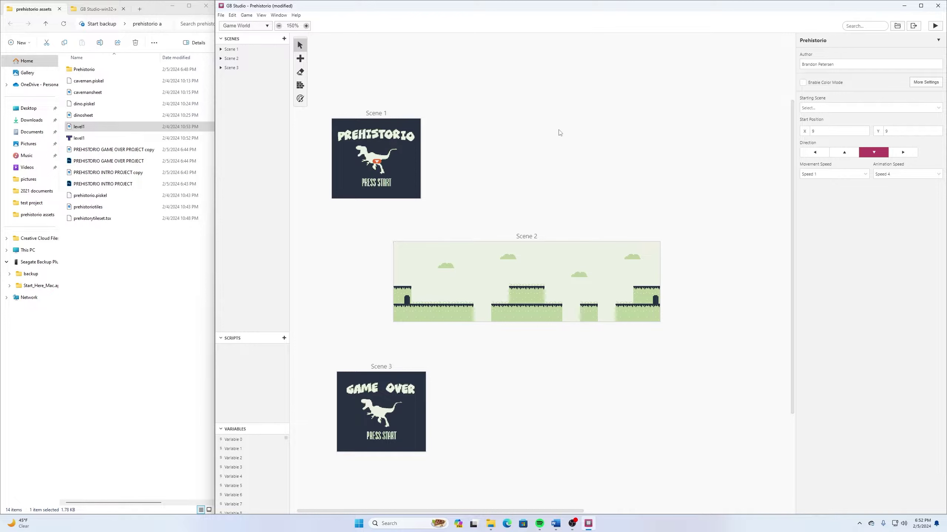
Rename Scene 1, which holds the title screen background, as Intro
left_click(410, 127)
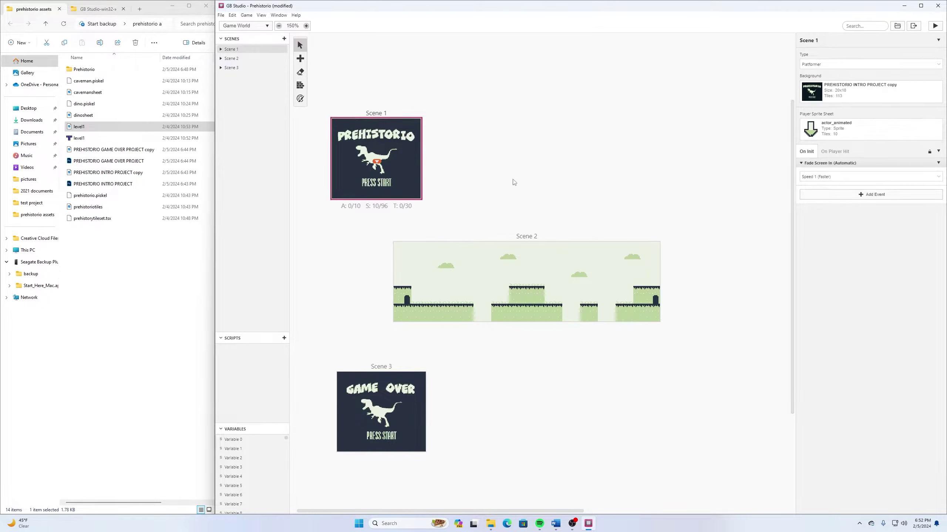
left_click(810, 42)
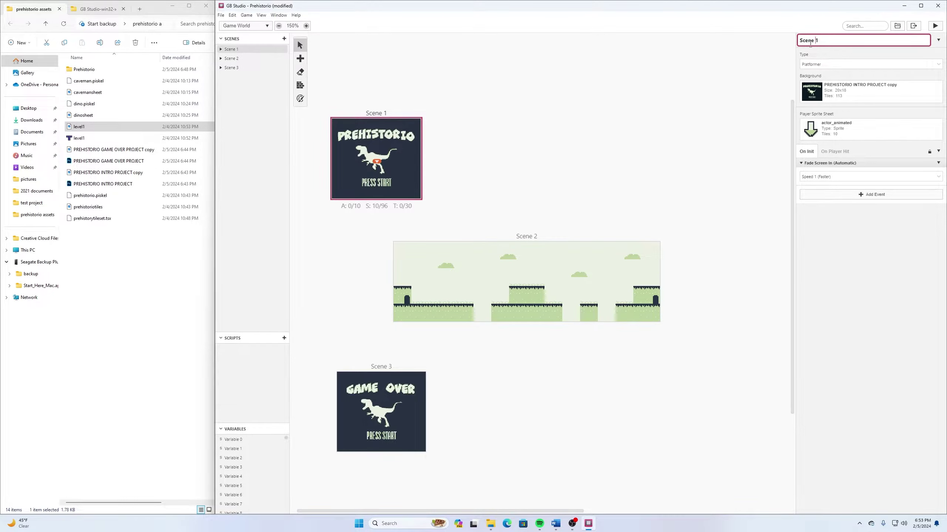
key("BackSpace")
key("BackSpace")
key("BackSpace")
key("BackSpace")
key("BackSpace")
key("BackSpace")
key("BackSpace")
type("Intro")
Rename Scene 2, which holds the platform level background, as Level 1
left_click(523, 239)
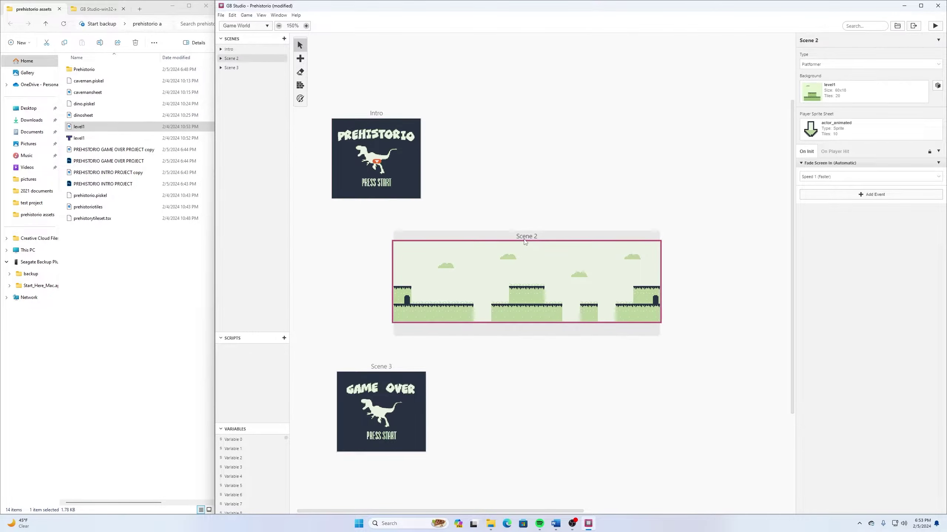
left_click(812, 41)
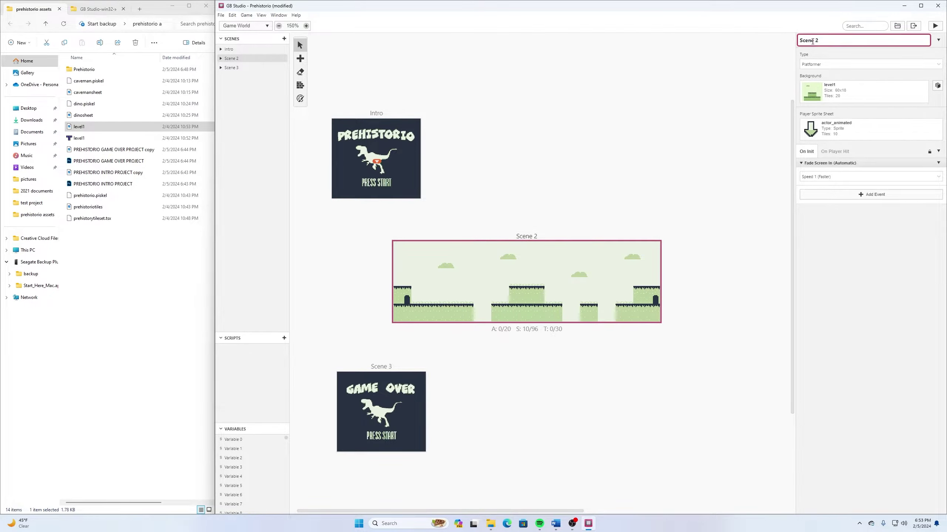
double_click(812, 41)
type("Level 1")
Rename Scene 3, which holds the game over background, as Game Over
left_click(381, 403)
left_click(825, 66)
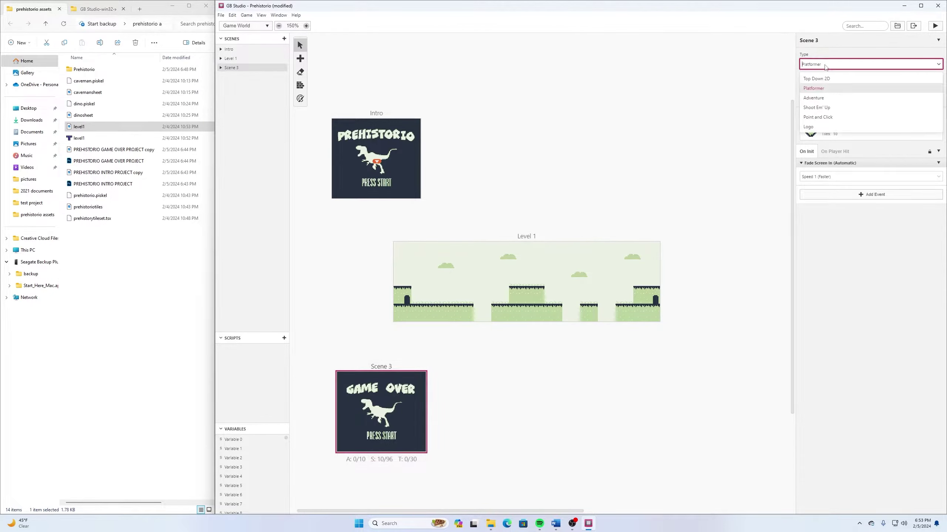
left_click(820, 40)
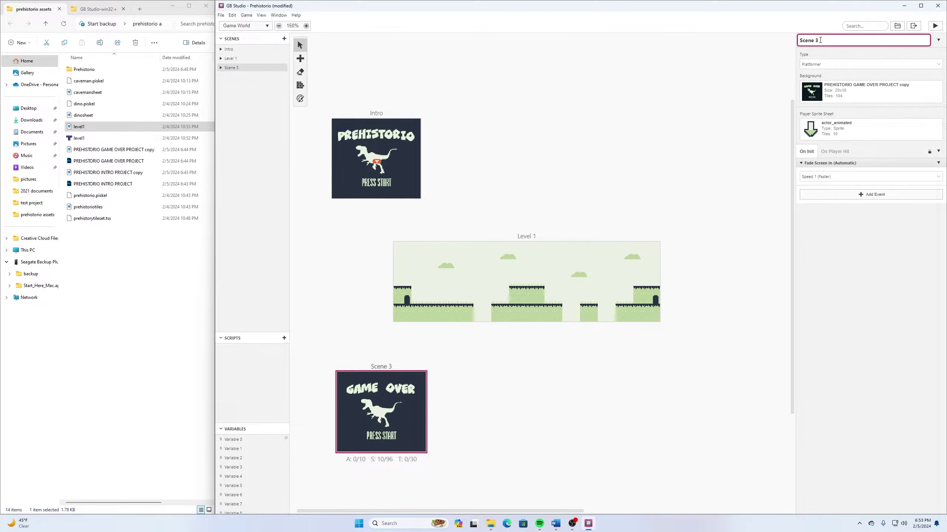
key("BackSpace")
key("BackSpace")
key("BackSpace")
key("BackSpace")
key("BackSpace")
key("BackSpace")
key("BackSpace")
type("Game Over")
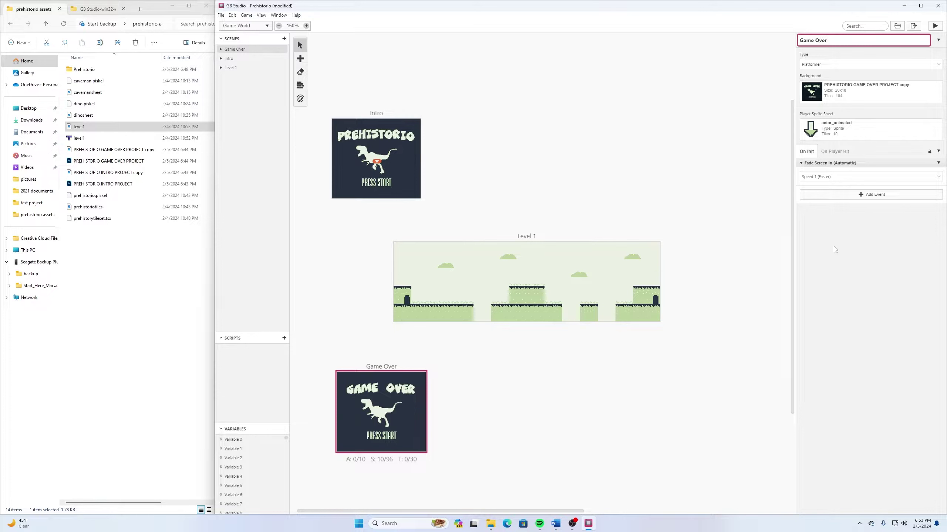
Save the project, then test-run the game to check the intro screen and close the game window
key("ctrl+s")
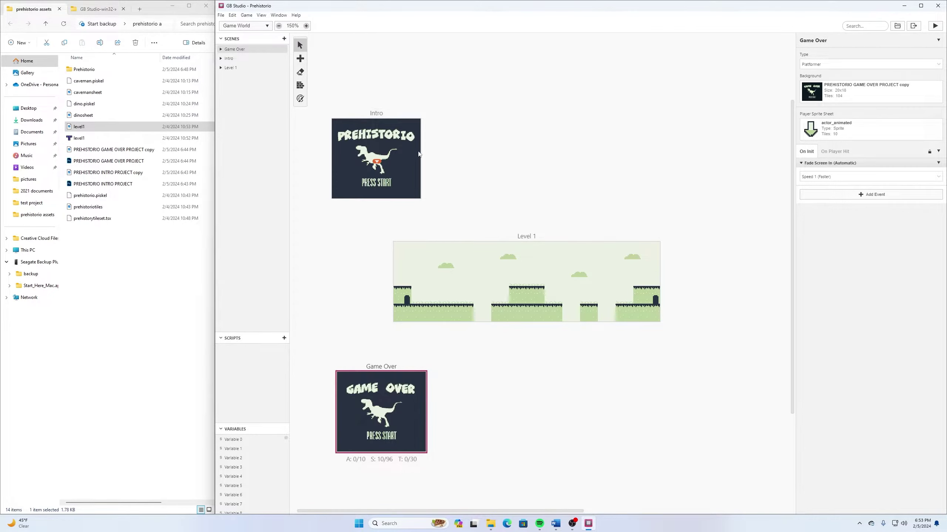
left_click(935, 27)
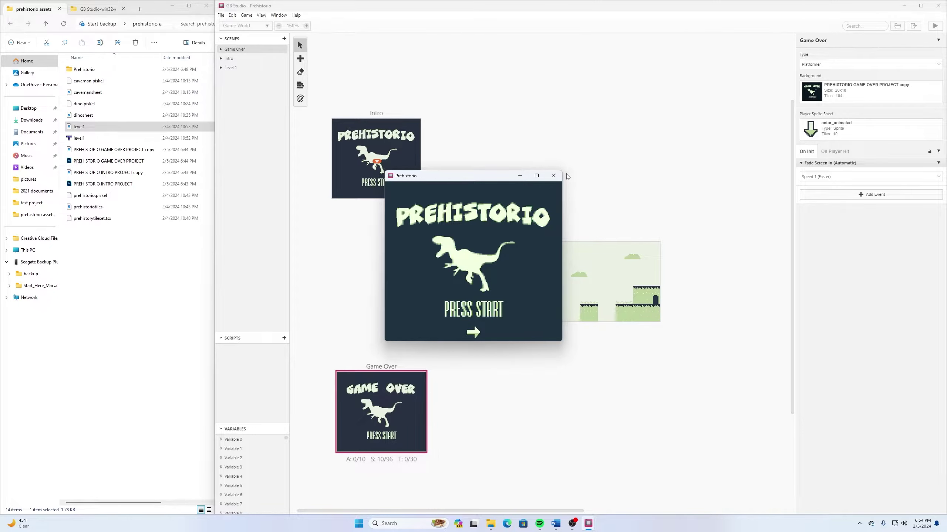
left_click(554, 175)
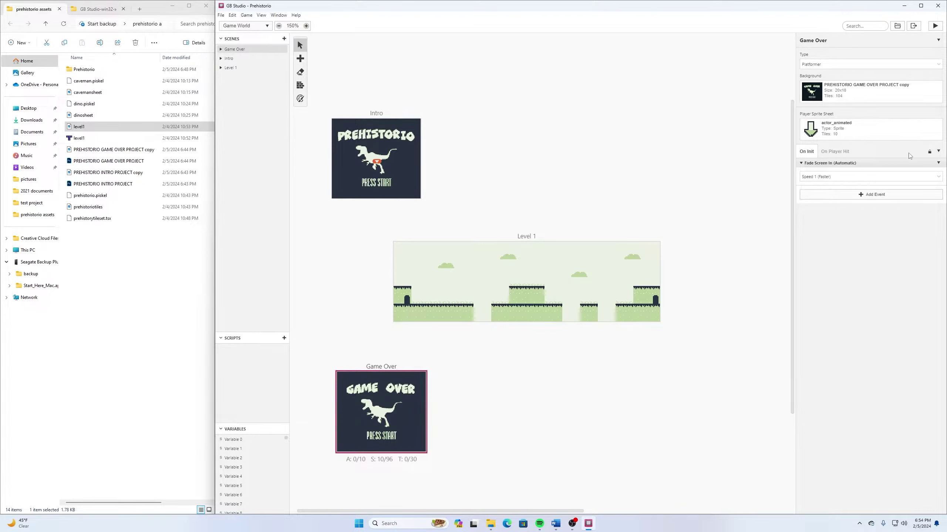
Add a Deactivate Actor event for the Player to the Intro scene's On Init script
left_click(400, 163)
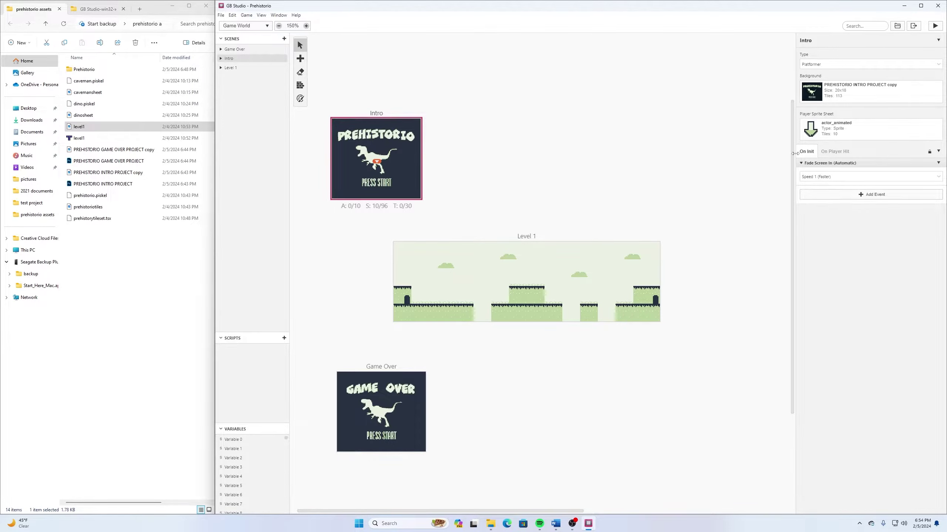
left_click(845, 197)
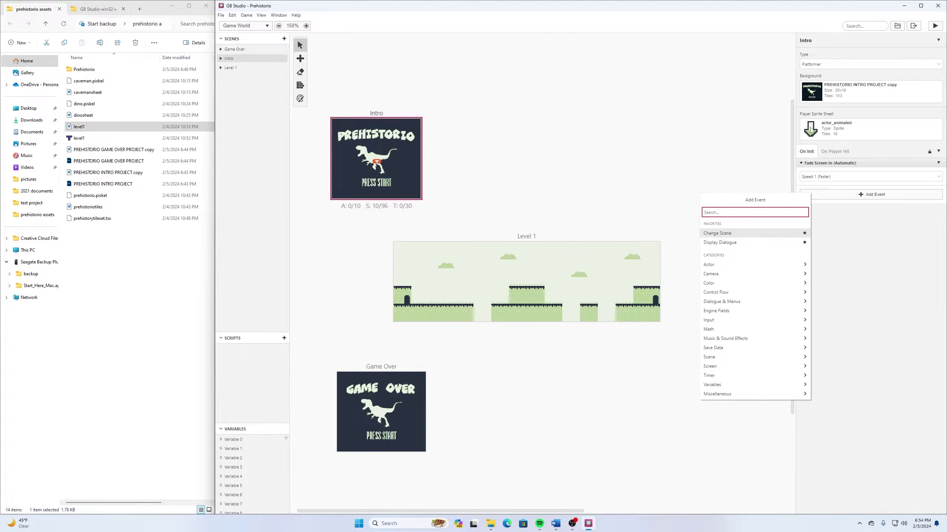
type("play")
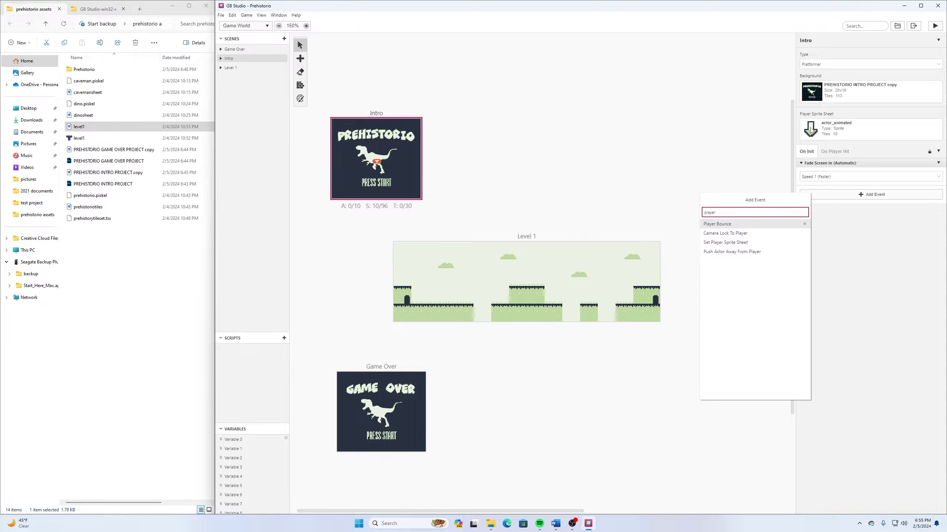
key("ctrl+a")
key("BackSpace")
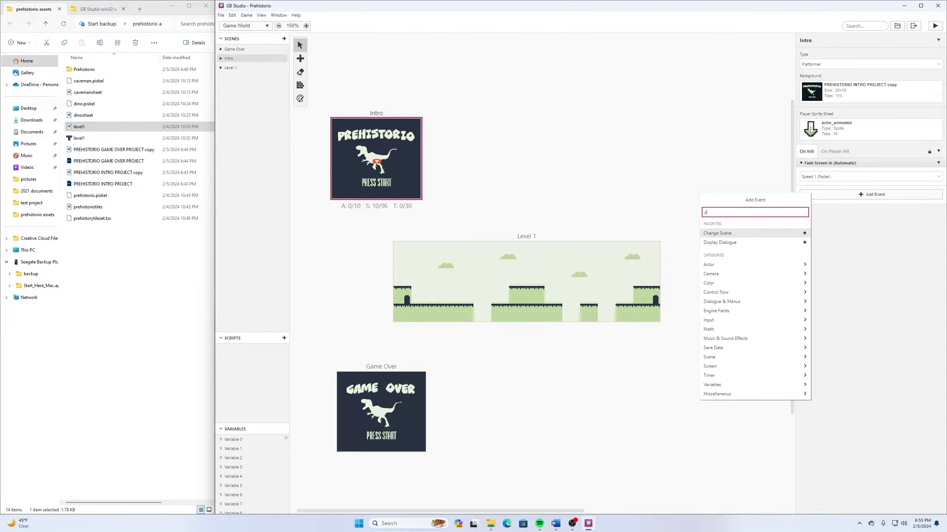
type("actor")
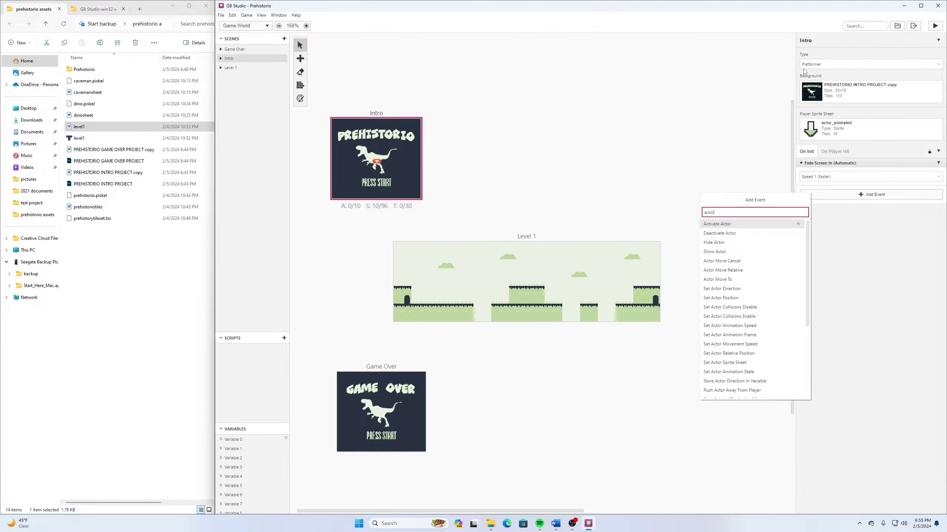
left_click(721, 234)
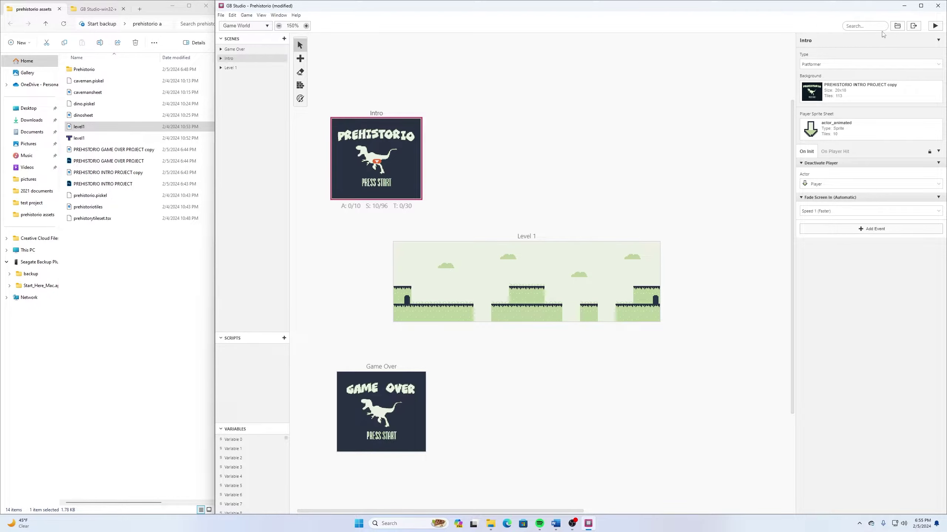
Save the project and run the game again to check the intro screen
left_click(221, 15)
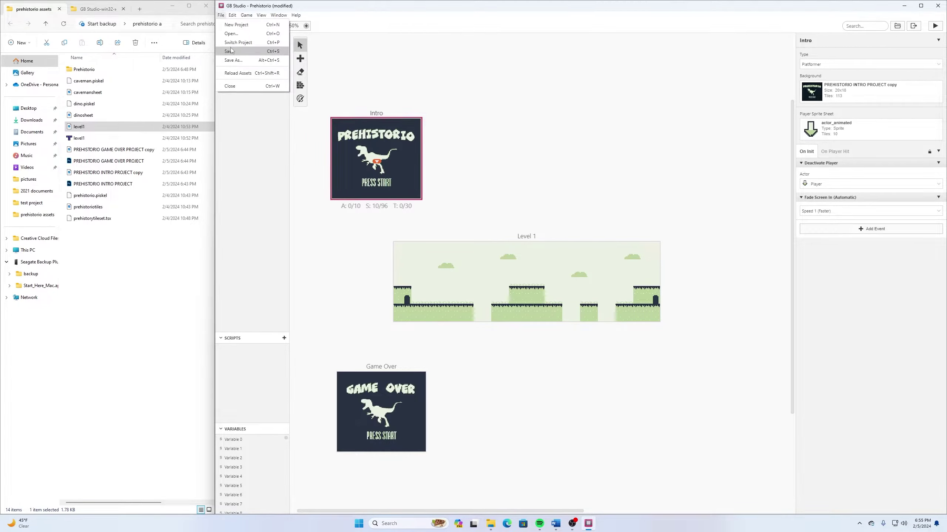
left_click(231, 50)
left_click(936, 26)
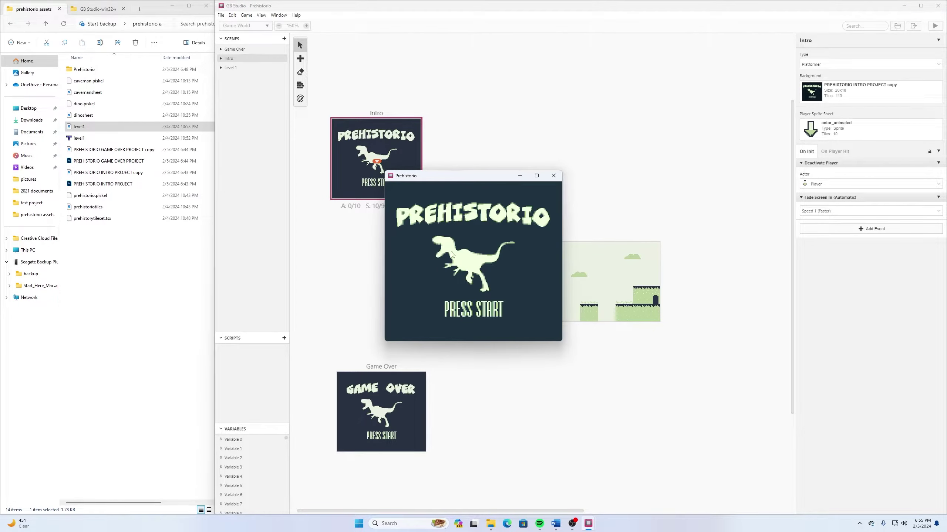
Close the test game and add an Attach Script To Button event for Start only to the Intro scene, without overriding the default action
left_click(553, 175)
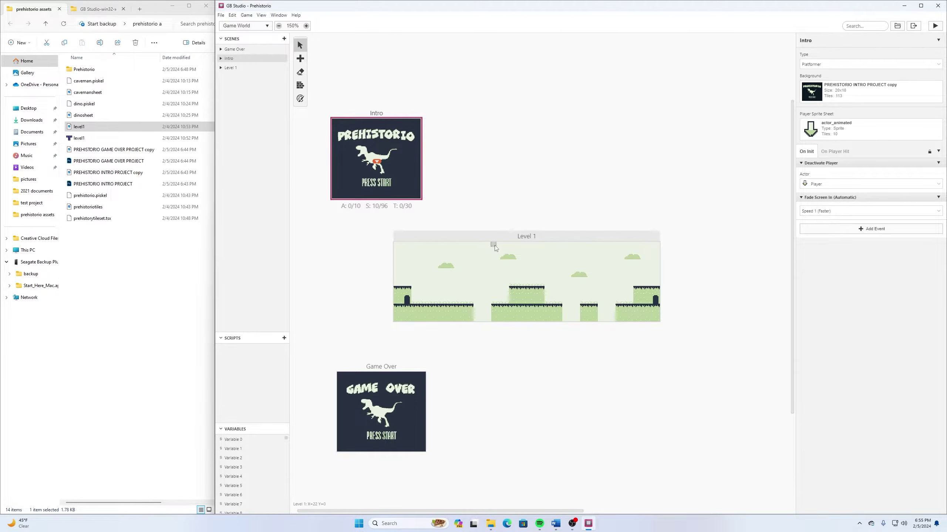
left_click(882, 229)
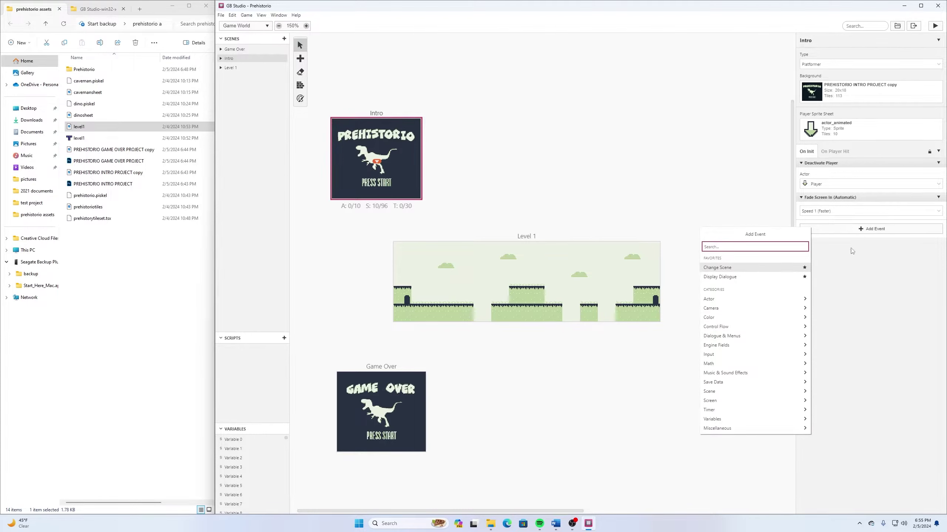
left_click(719, 355)
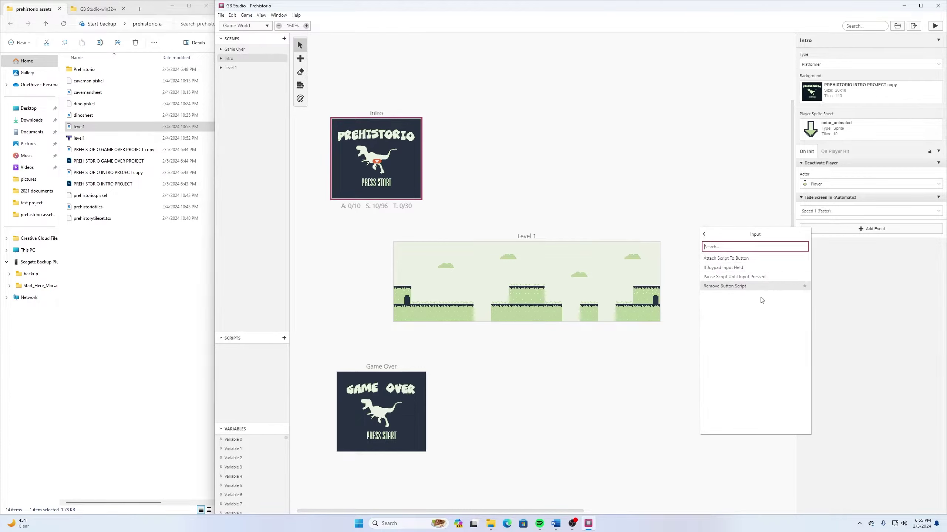
left_click(740, 259)
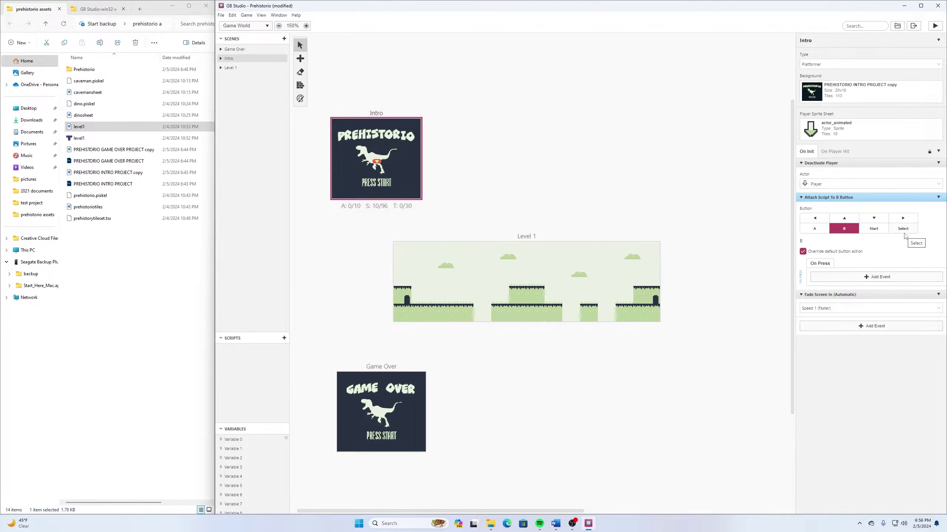
left_click(871, 231)
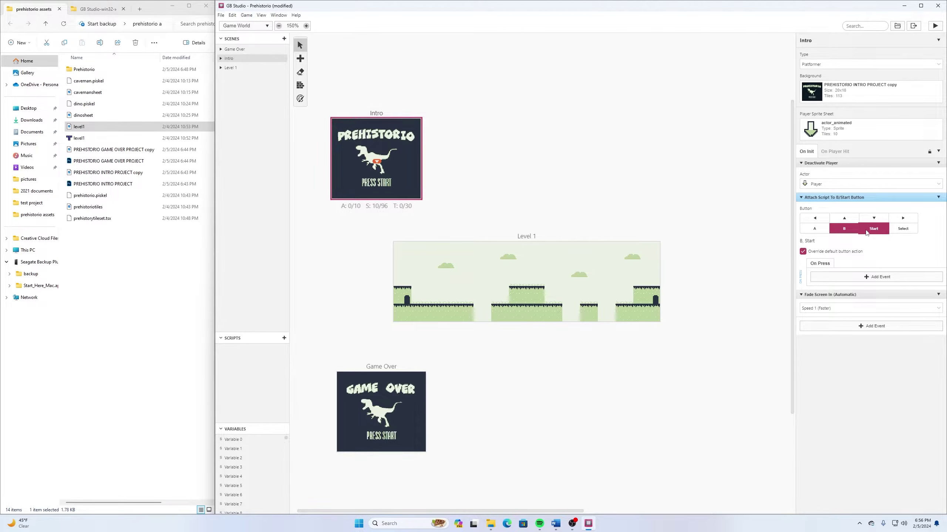
left_click(842, 231)
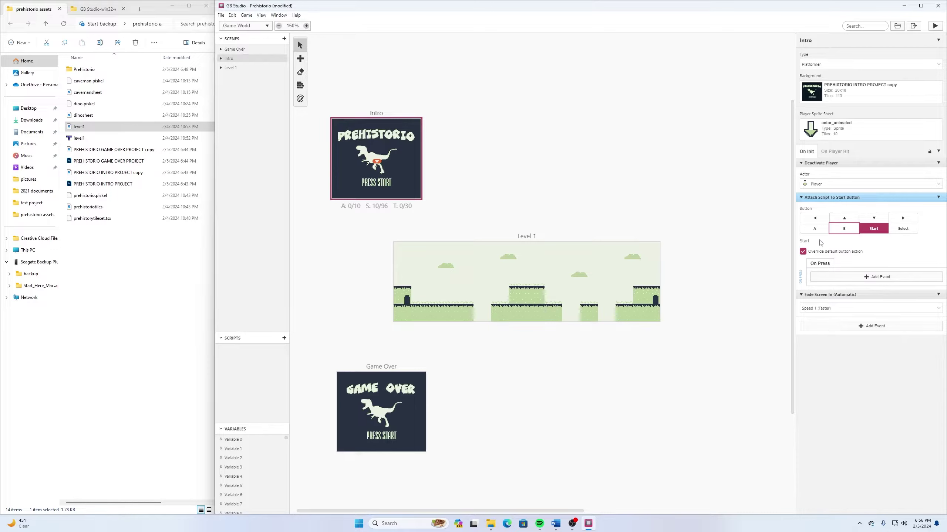
left_click(803, 252)
Add a Change Scene event targeting Level 1 to the Start button's On Press script
left_click(870, 277)
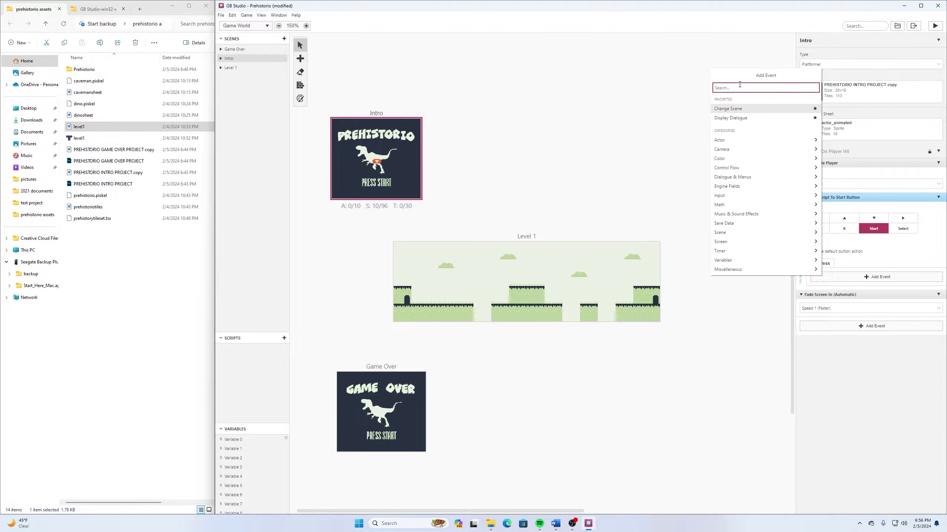
type("cene")
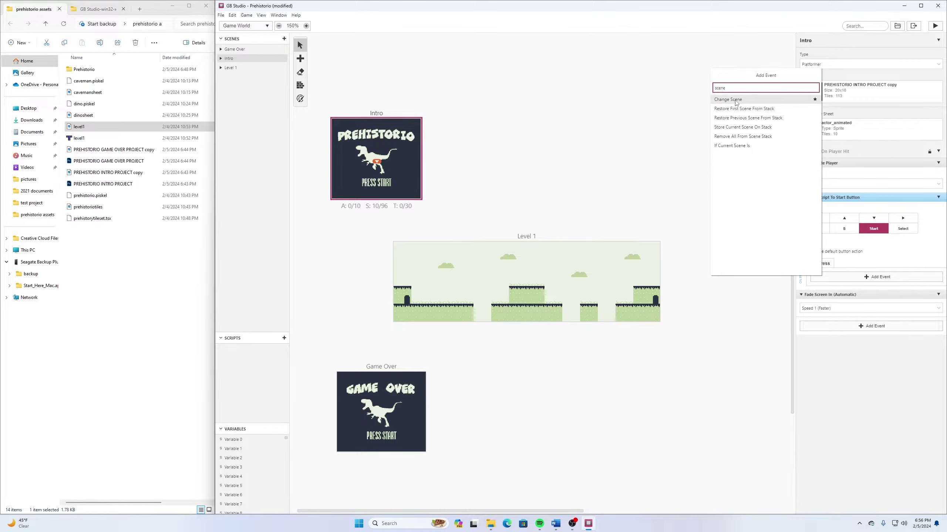
left_click(735, 100)
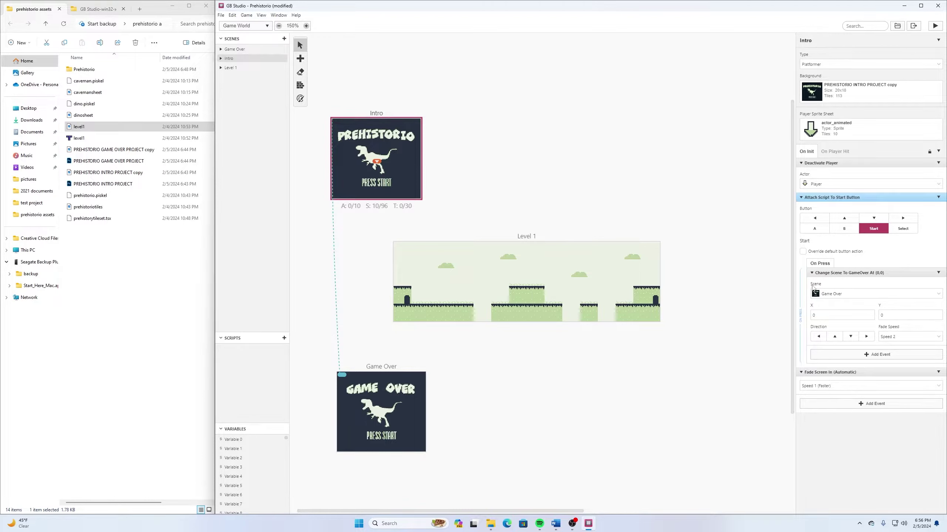
left_click(829, 294)
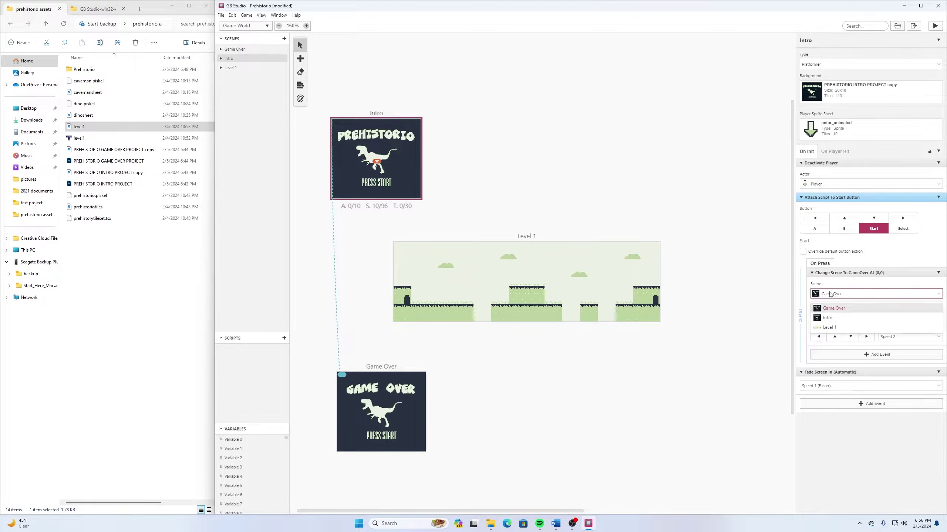
left_click(830, 328)
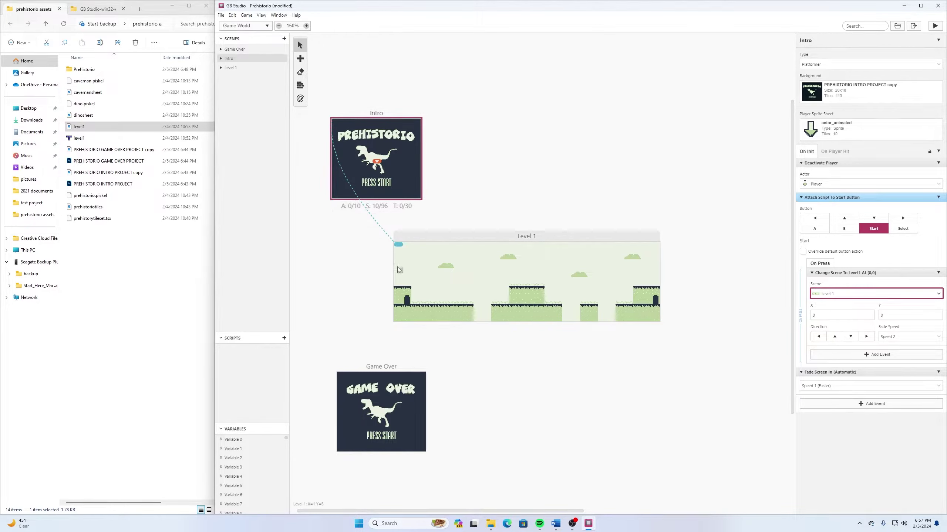
Save the project, run the game and start it from the intro screen
left_click(221, 14)
left_click(233, 50)
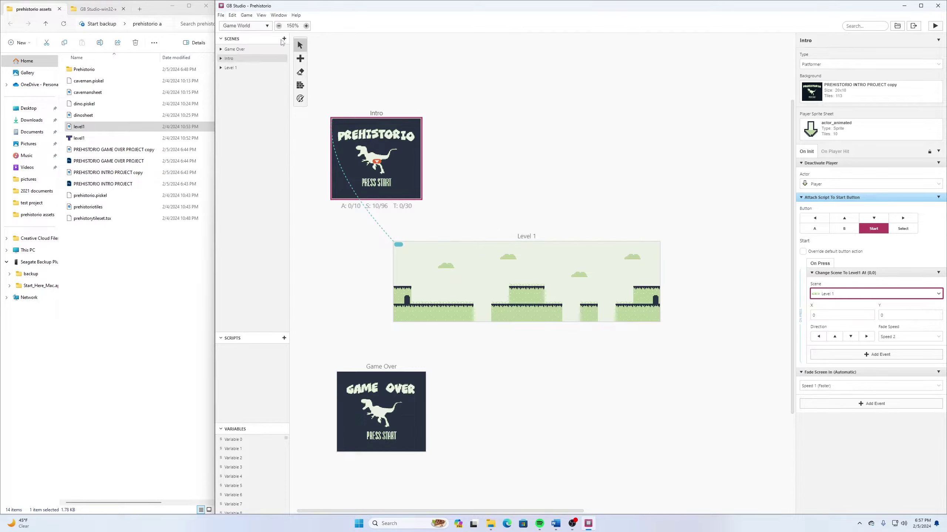
left_click(936, 25)
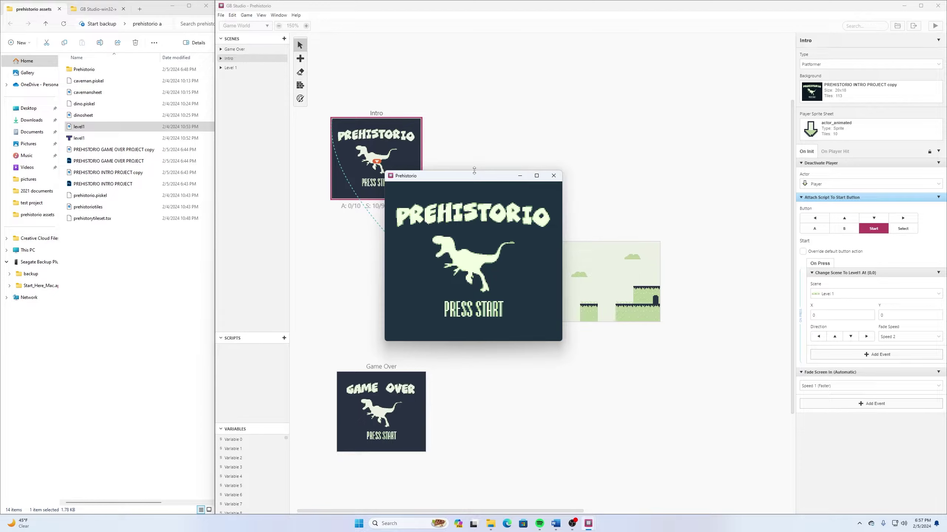
key("Return")
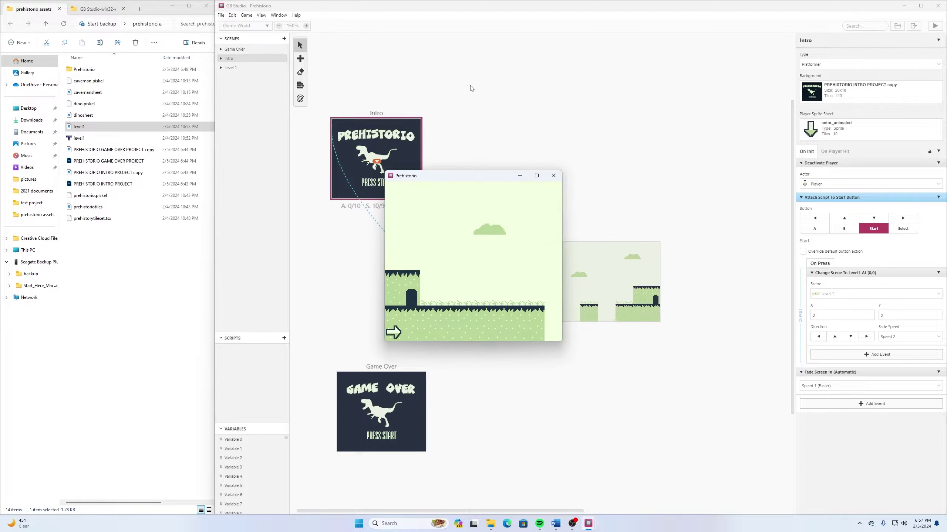
Move the player back and forth through Level 1 to check its movement, then close the game window
key("Right")
key("Left")
key("Right")
key("Right")
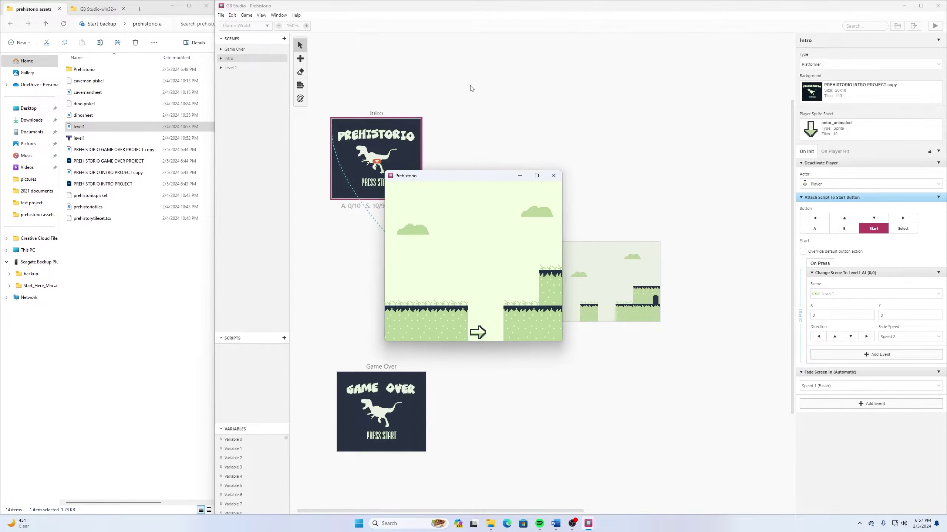
key("Up")
key("Right")
key("Up")
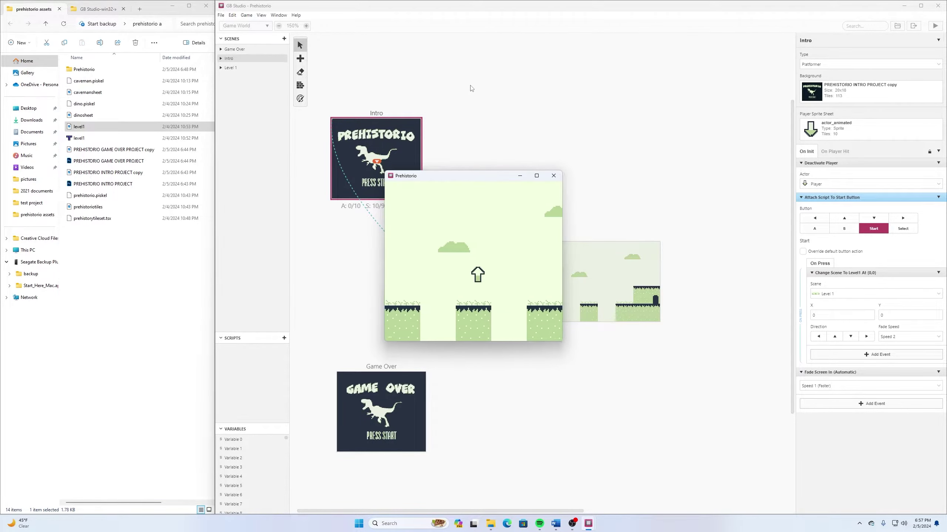
key("Right")
key("Left")
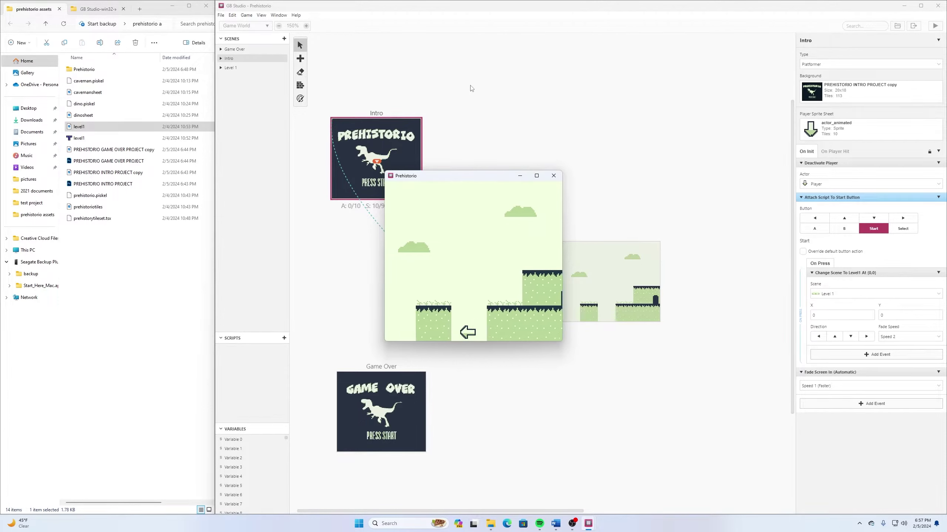
key("Left")
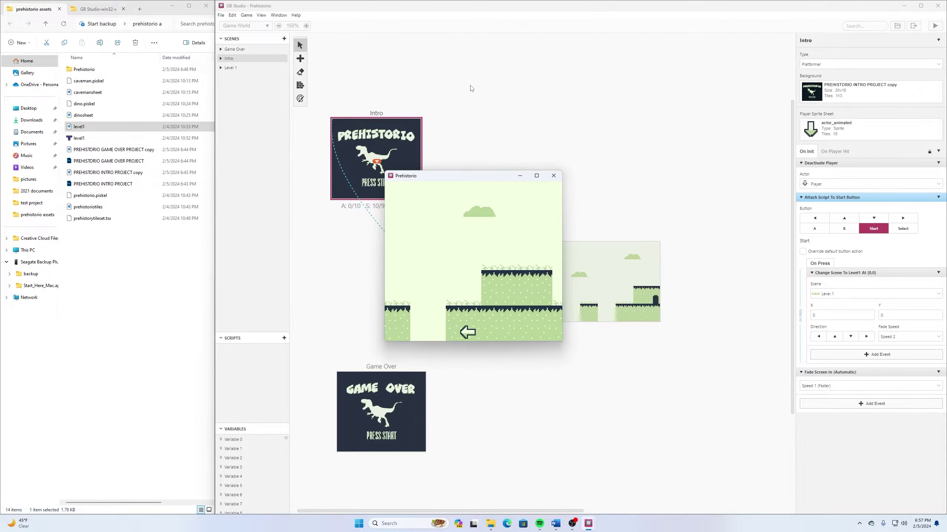
left_click(553, 176)
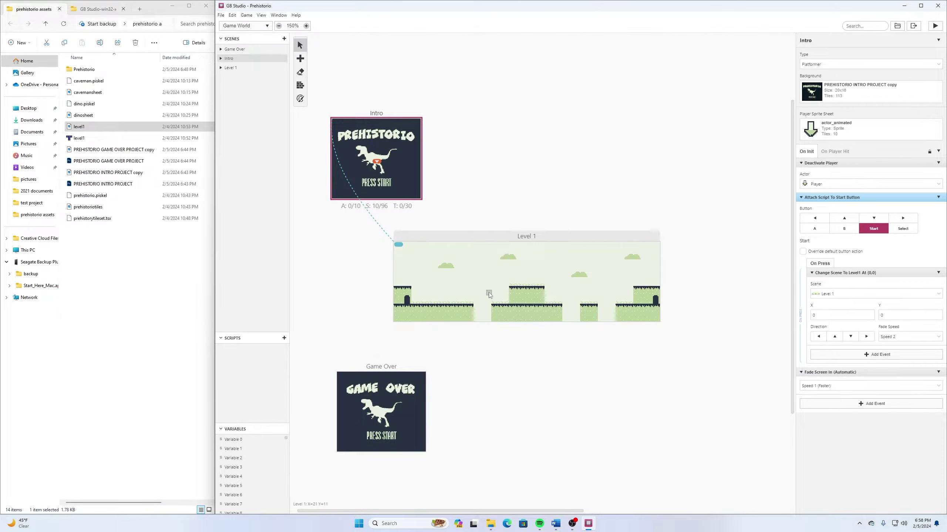
Paint solid collision tiles along the top edge of all the lower ground sections in Level 1
scroll(489, 295, "up", 3, "ctrl")
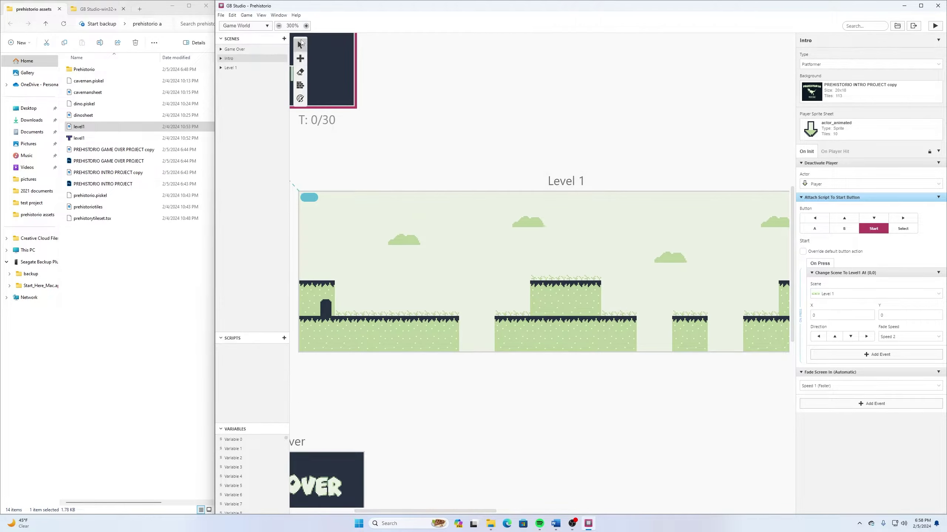
left_click(300, 86)
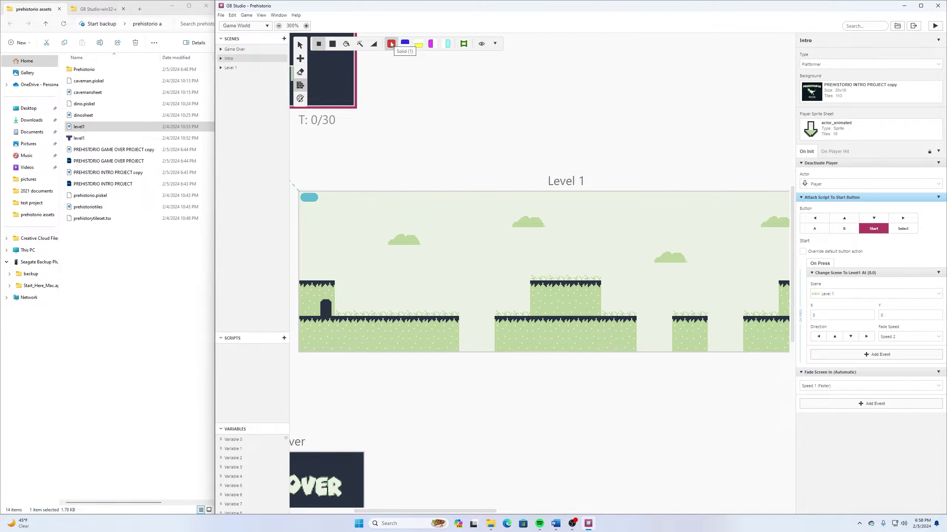
left_click(306, 316)
mouse_move(304, 323)
left_mouse_down()
mouse_move(691, 319)
mouse_move(562, 320)
mouse_move(638, 321)
left_mouse_up()
scroll(689, 317, "right", 4, "shift")
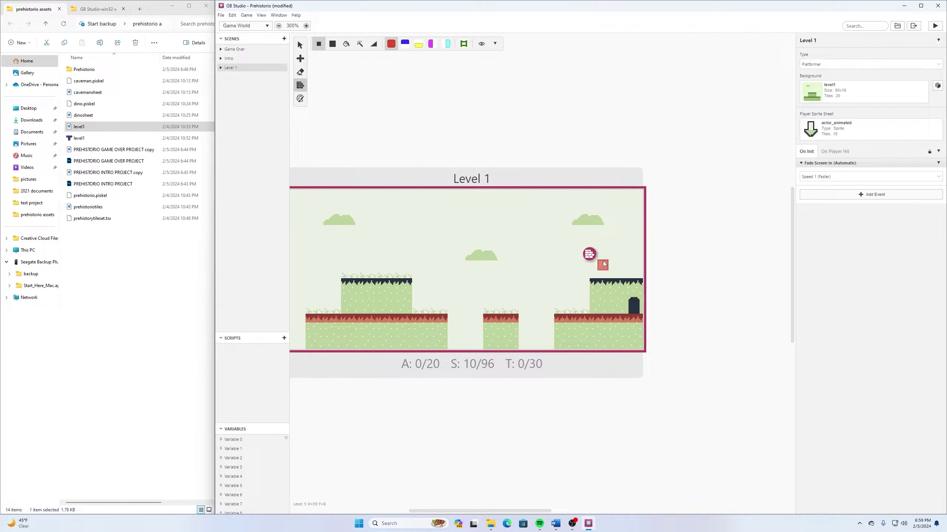
middle_click_drag(625, 276, 814, 258)
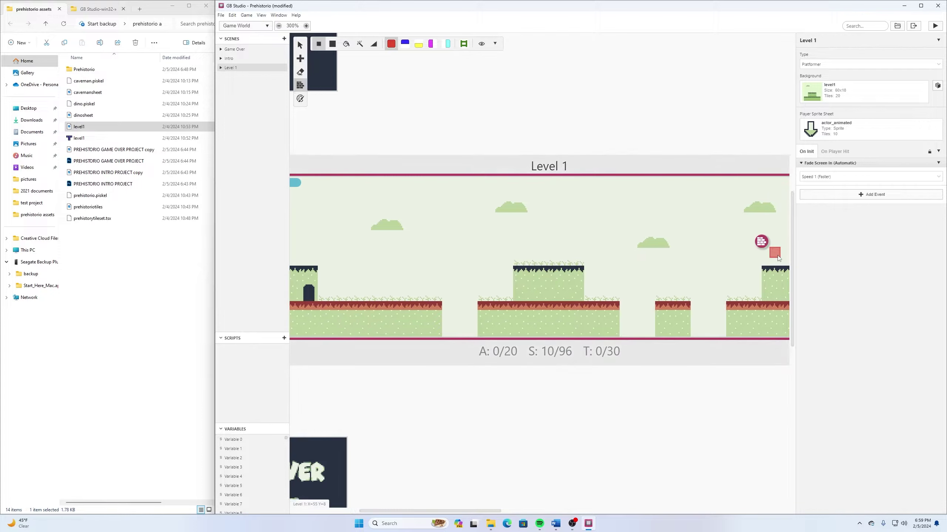
middle_click_drag(760, 243, 759, 264)
mouse_move(689, 286)
left_mouse_down()
mouse_move(443, 218)
mouse_move(317, 257)
mouse_move(304, 219)
mouse_move(307, 297)
mouse_move(363, 246)
mouse_move(309, 309)
mouse_move(319, 248)
mouse_move(391, 165)
mouse_move(399, 190)
mouse_move(332, 290)
mouse_move(315, 293)
mouse_move(371, 75)
left_mouse_up()
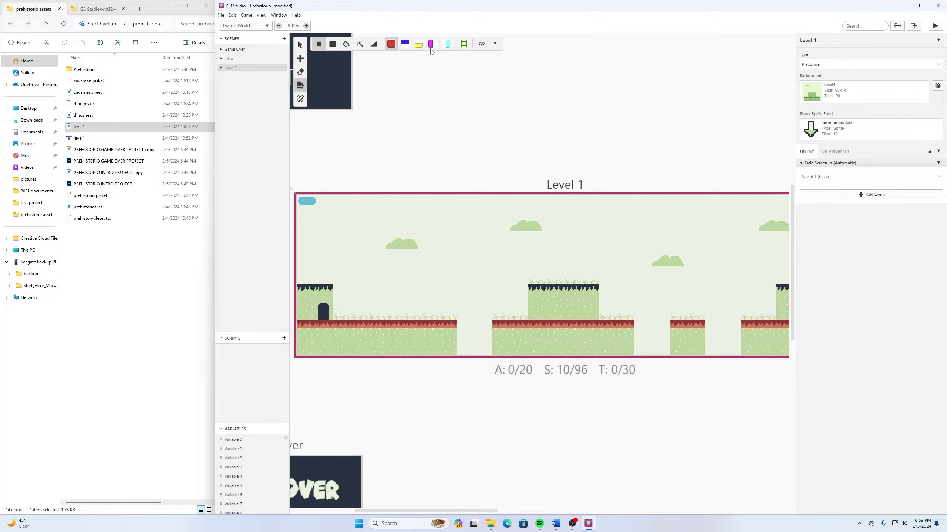
Paint blue top-side collision tiles along the upper edges of the raised platforms in Level 1
left_click(405, 44)
left_click_drag(301, 288, 328, 288)
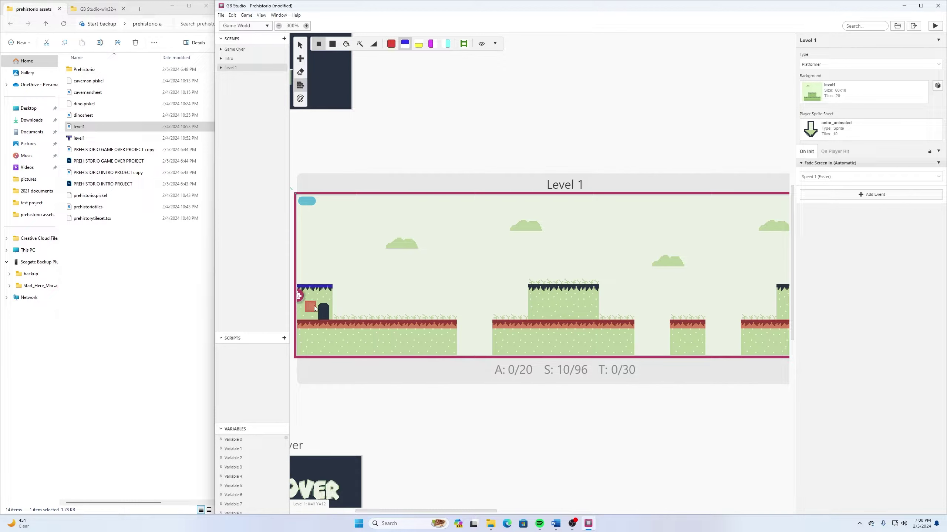
left_click_drag(531, 288, 596, 289)
Save the project, return to the Select tool, then run the game and enter Level 1 from the intro screen
left_click(220, 15)
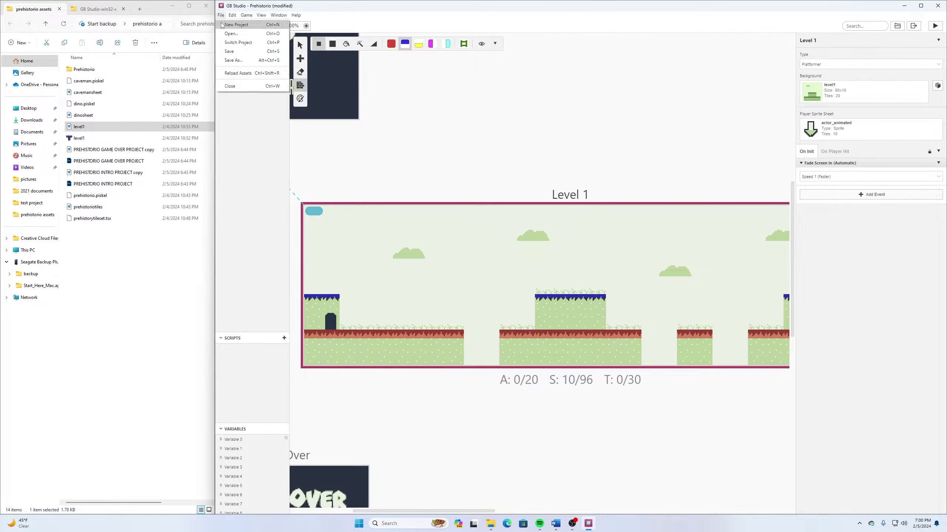
left_click(228, 51)
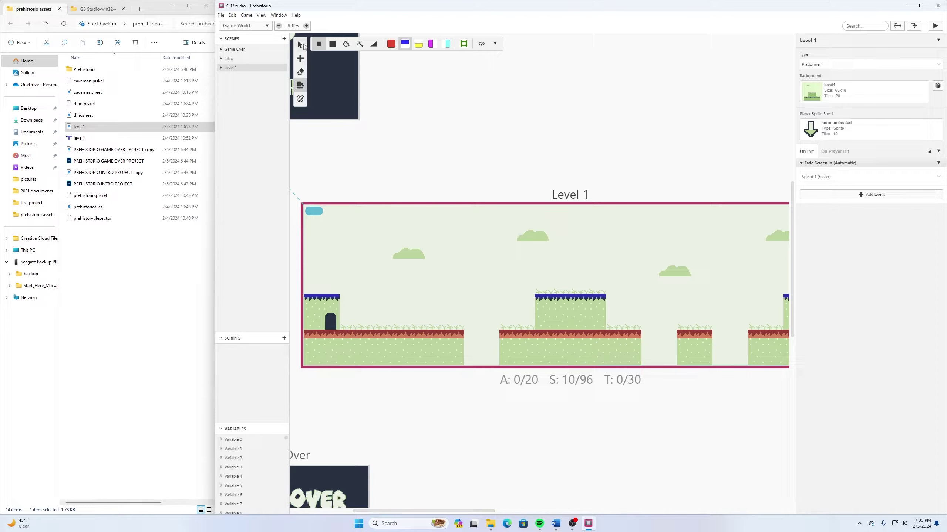
left_click(303, 45)
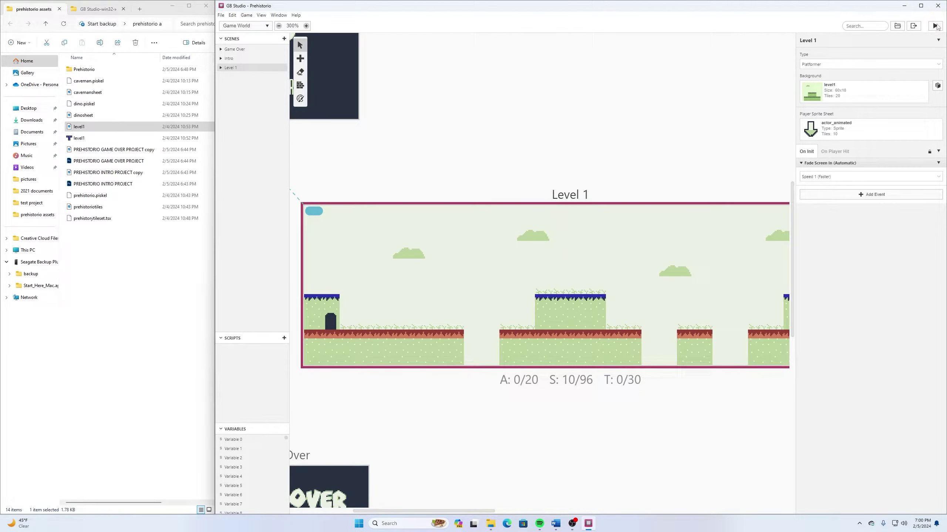
left_click(936, 26)
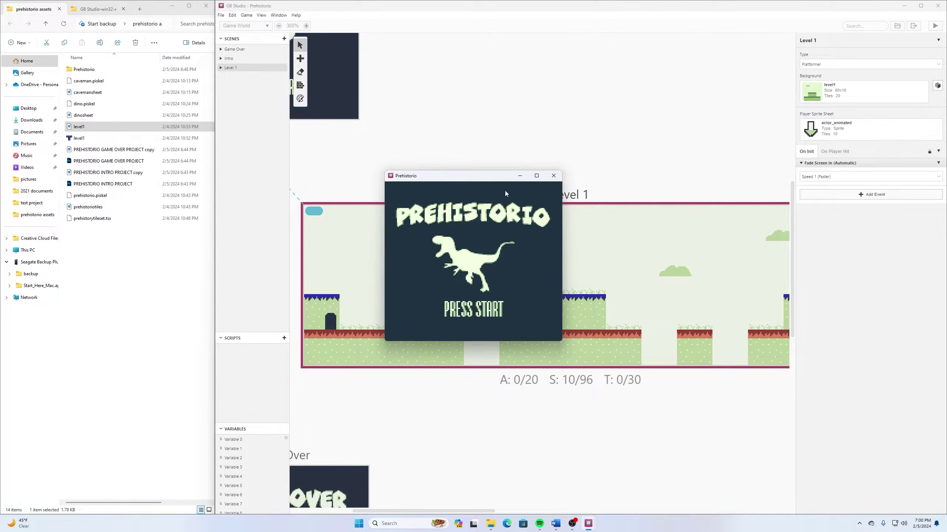
key("Return")
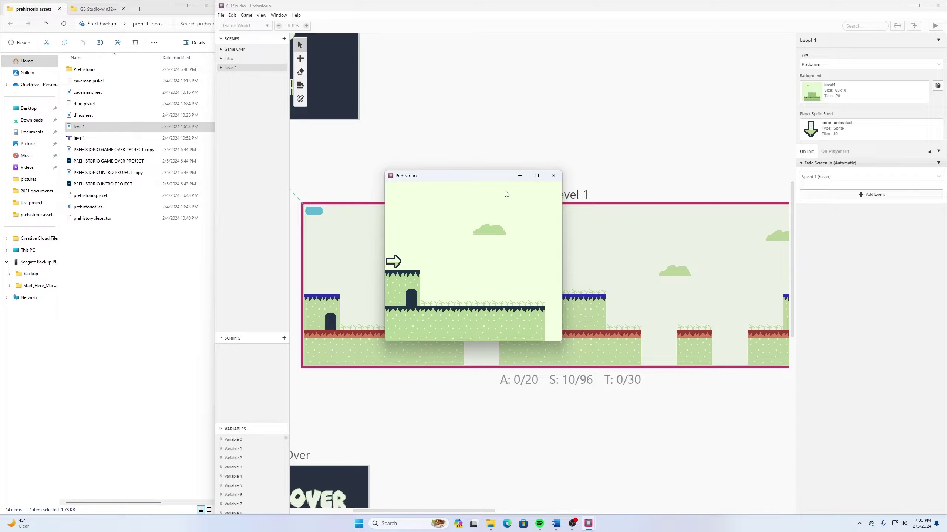
Test the Level 1 collisions by jumping and moving the player over the ground, platform and pit, then close the game window
key("z")
key("z")
key("Right")
key("Right")
key("Left")
key("Left")
key("Right")
key("z")
key("z")
key("Right")
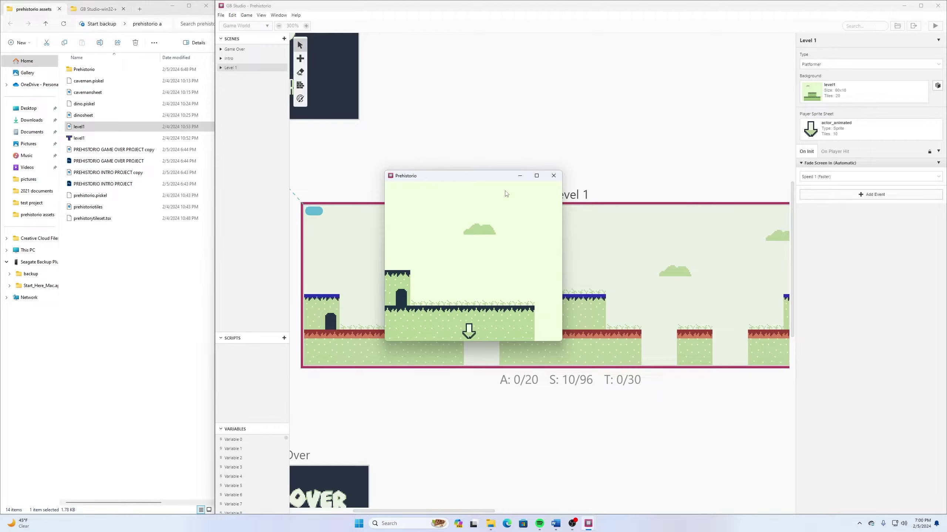
key("Left")
key("Down")
key("Left")
key("Right")
key("Left")
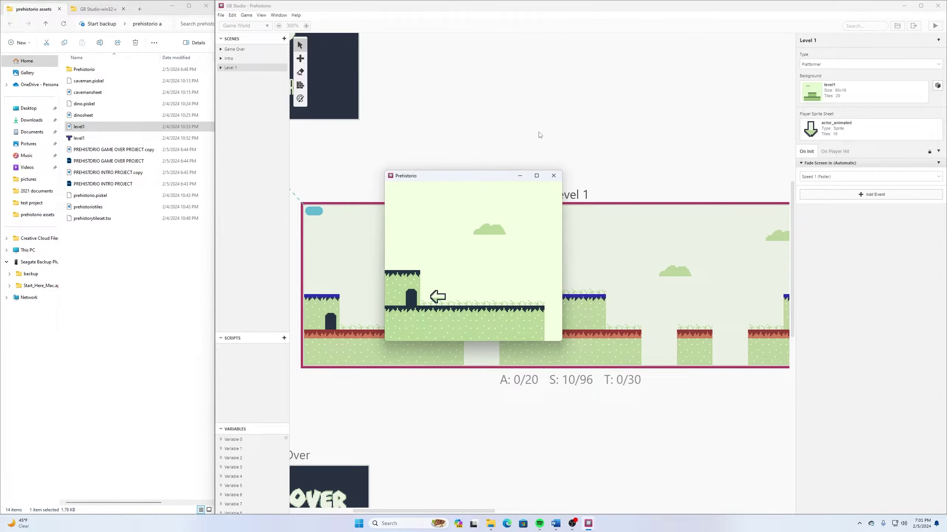
left_click(553, 176)
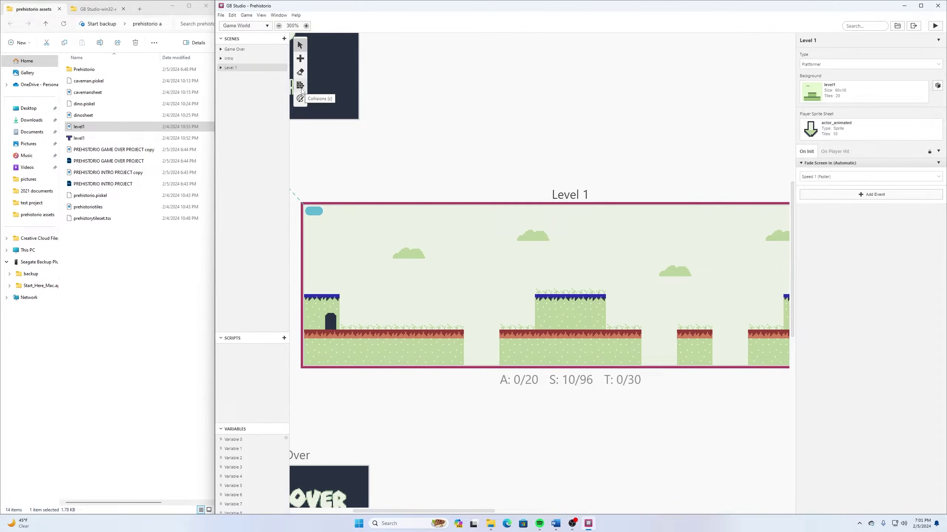
Paint solid collision tiles down the side walls of the lower ground sections bordering the pits in Level 1
left_click(300, 85)
left_click_drag(460, 345, 460, 361)
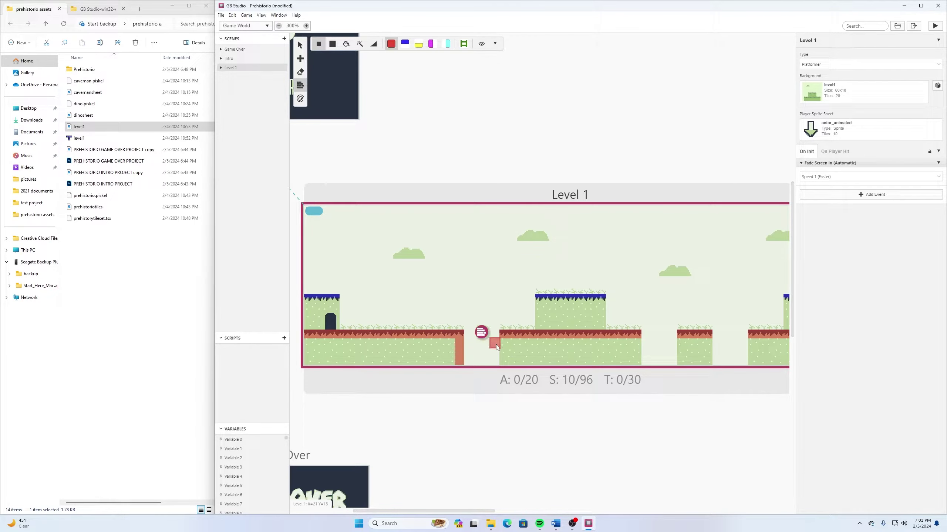
left_click_drag(504, 340, 504, 363)
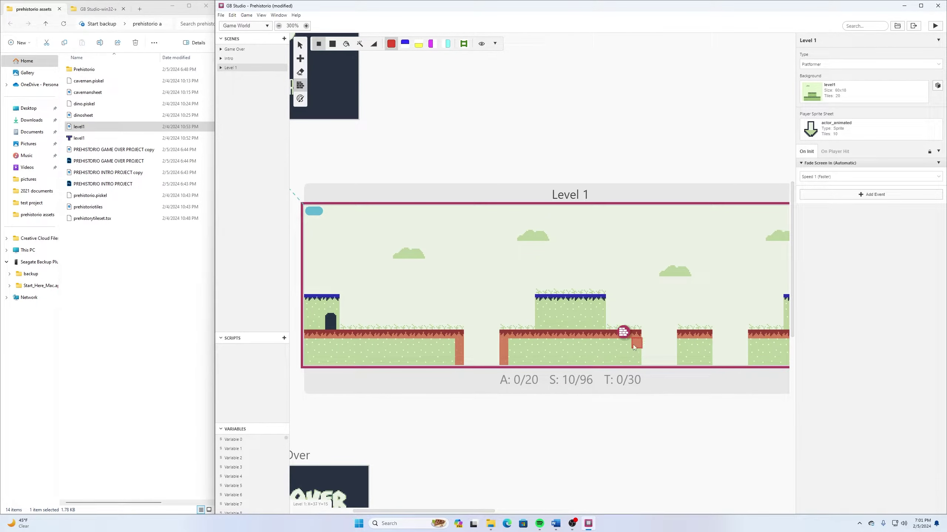
left_click_drag(633, 347, 633, 362)
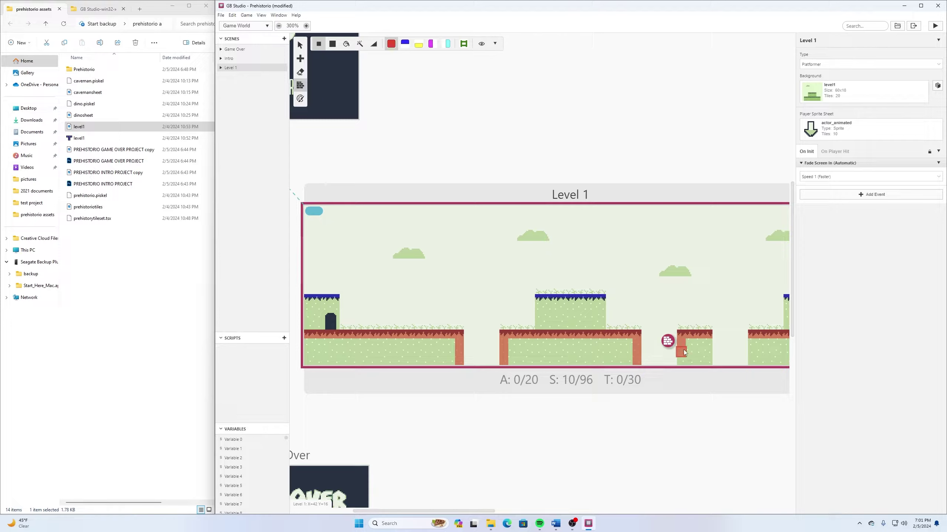
mouse_move(683, 340)
left_mouse_down()
mouse_move(683, 363)
mouse_move(708, 352)
mouse_move(707, 363)
left_mouse_up()
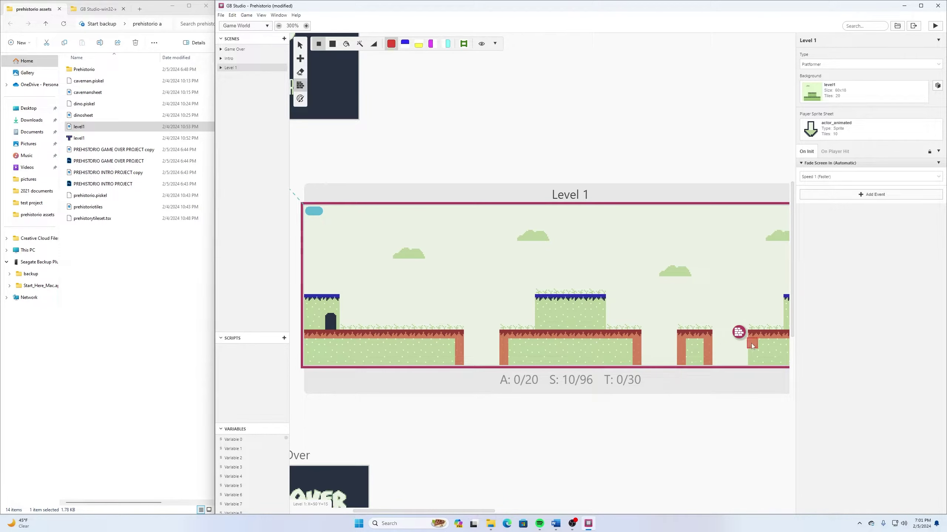
scroll(596, 429, "left", 1)
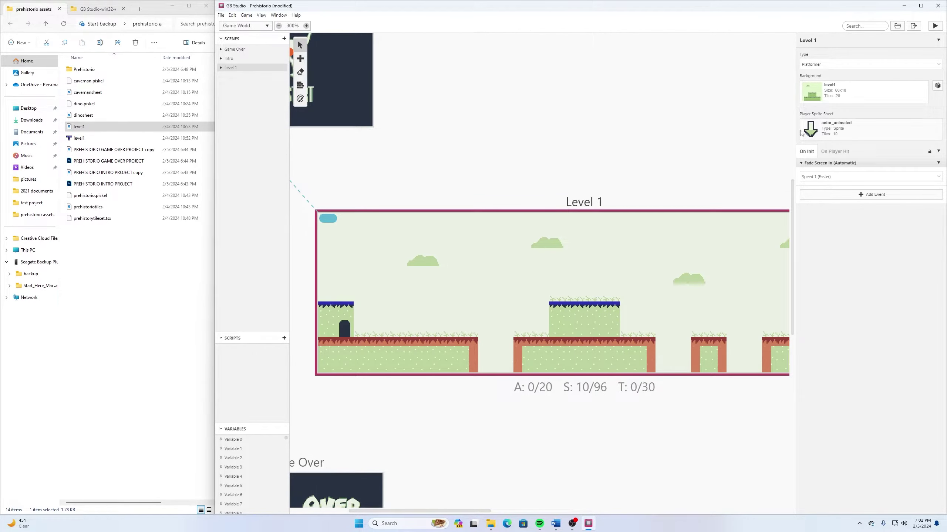
Switch to the Sprites editor, import cavemansheet from the prehistorio assets folder and open it
left_click(267, 26)
left_click(267, 26)
left_click(267, 26)
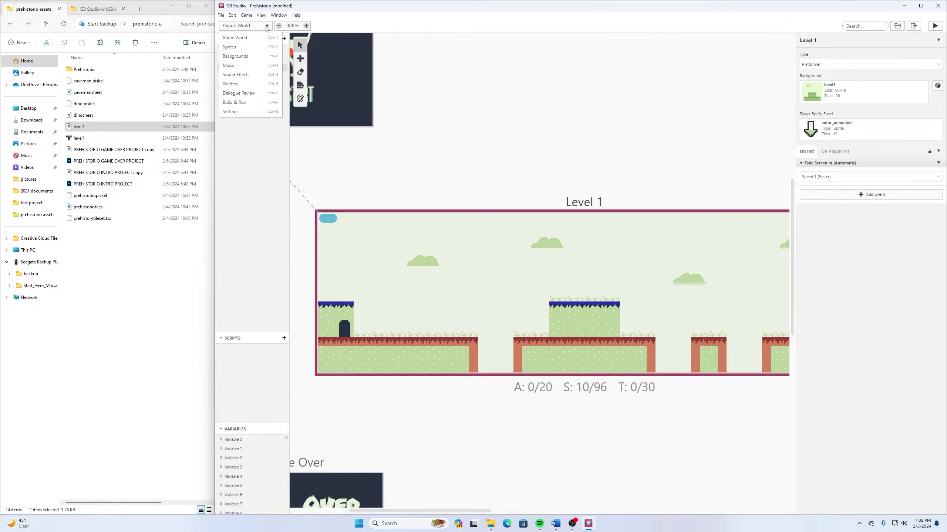
left_click(242, 48)
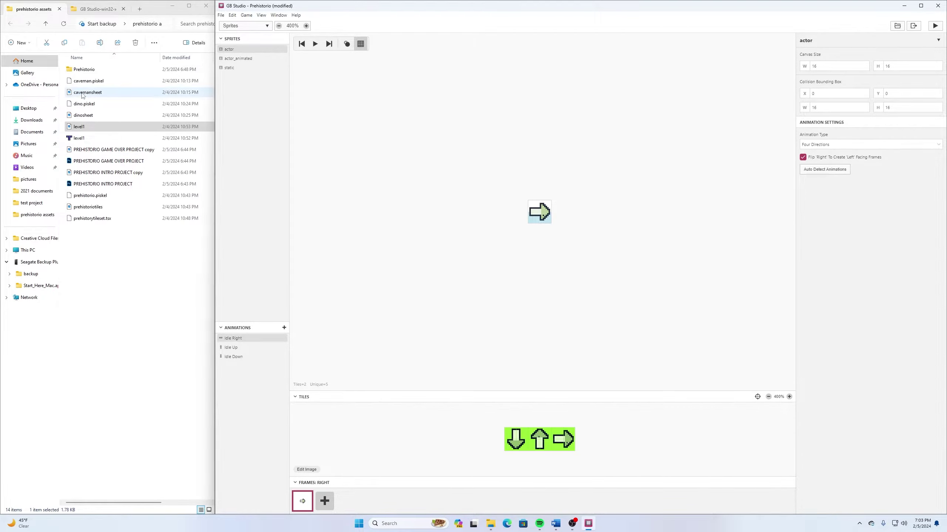
left_click_drag(82, 95, 236, 102)
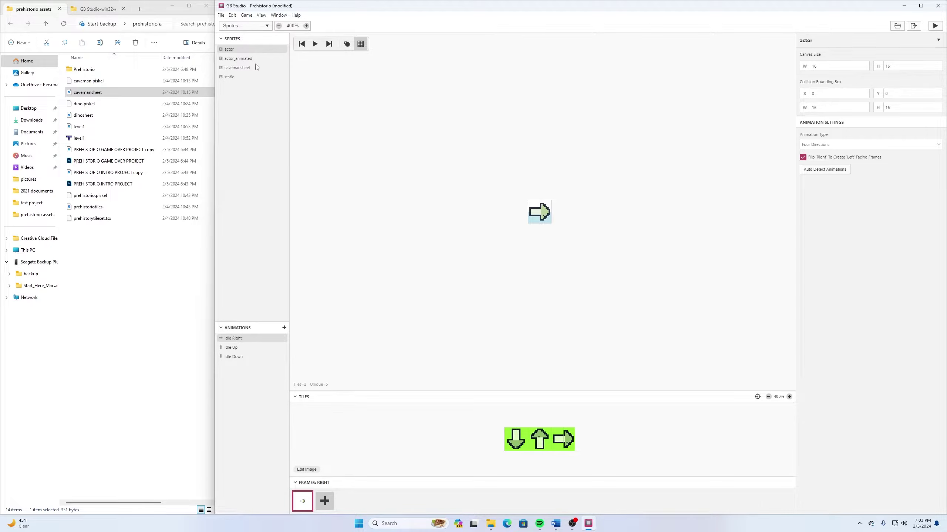
left_click(243, 68)
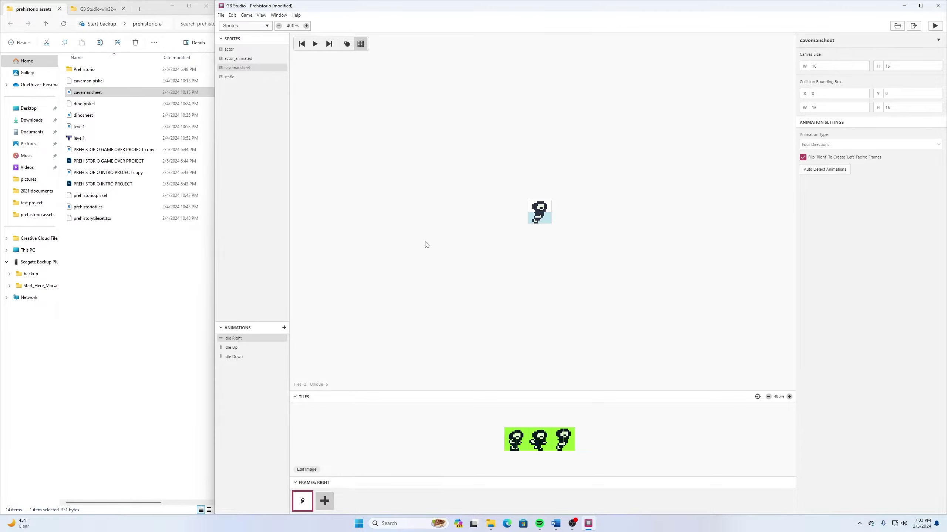
Replace the tiles in cavemansheet's Idle Right frame with the first caveman pose from the sheet
left_click(544, 213)
key("Delete")
left_click(537, 216)
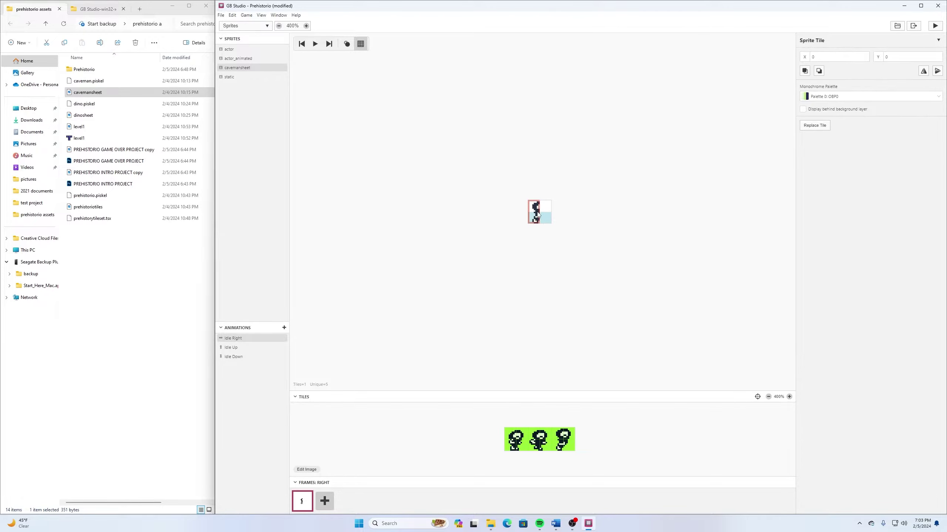
key("Delete")
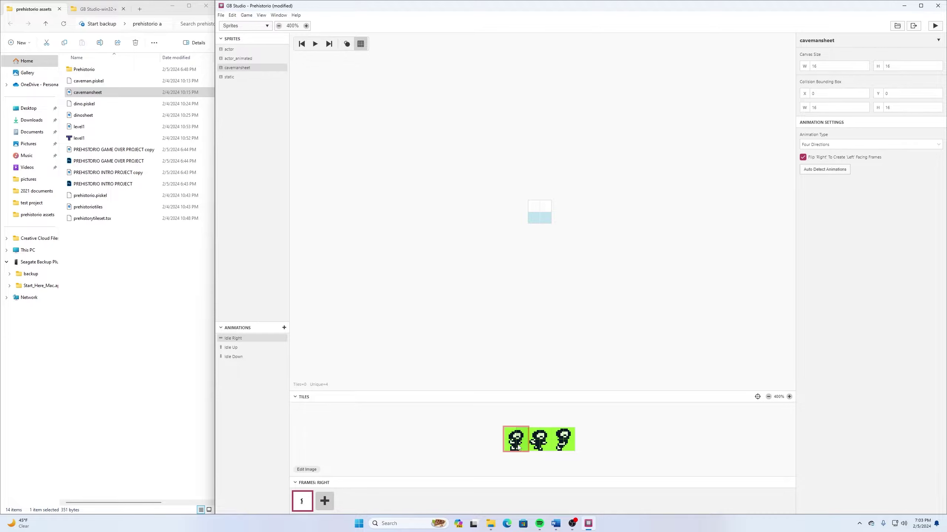
left_click_drag(518, 447, 541, 215)
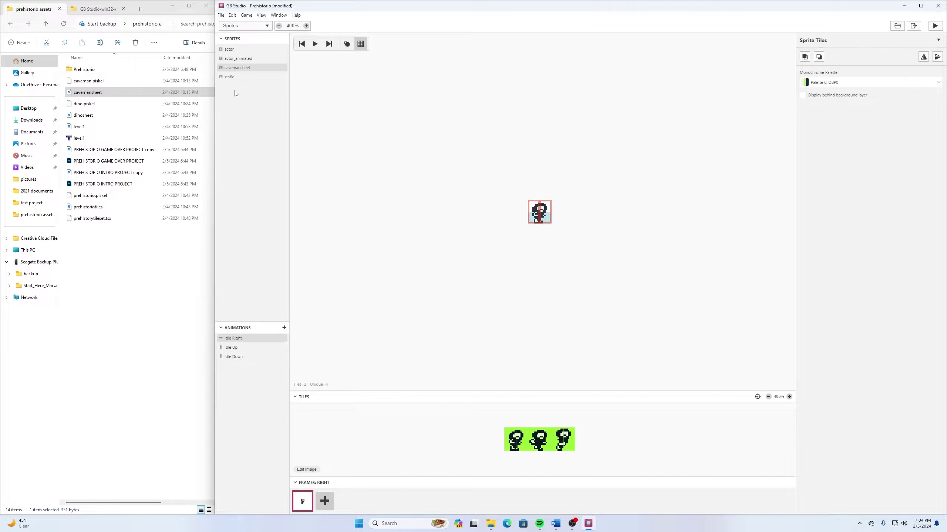
Set the cavemansheet sprite's animation type to Platformer Player
left_click(241, 70)
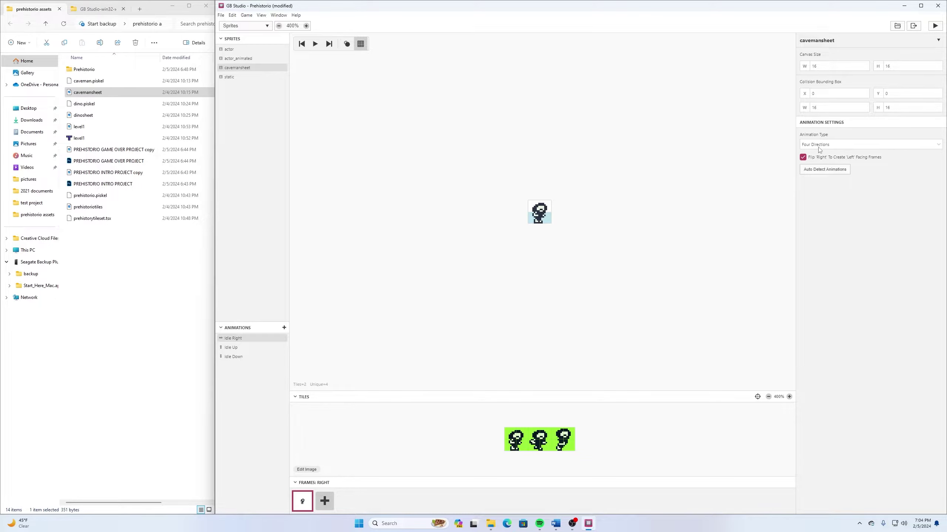
left_click(910, 146)
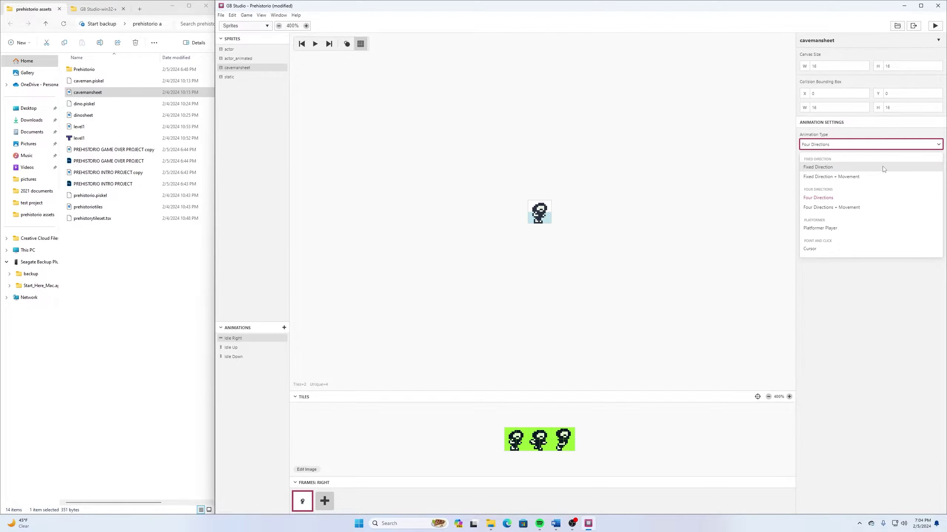
left_click(853, 227)
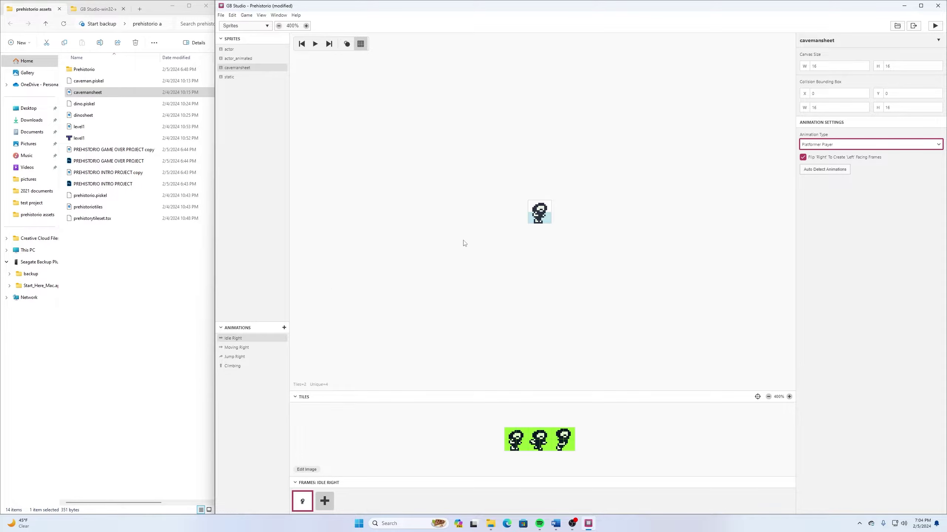
Build cavemansheet's Moving Right animation from two frames, using the second and third caveman poses
left_click(237, 348)
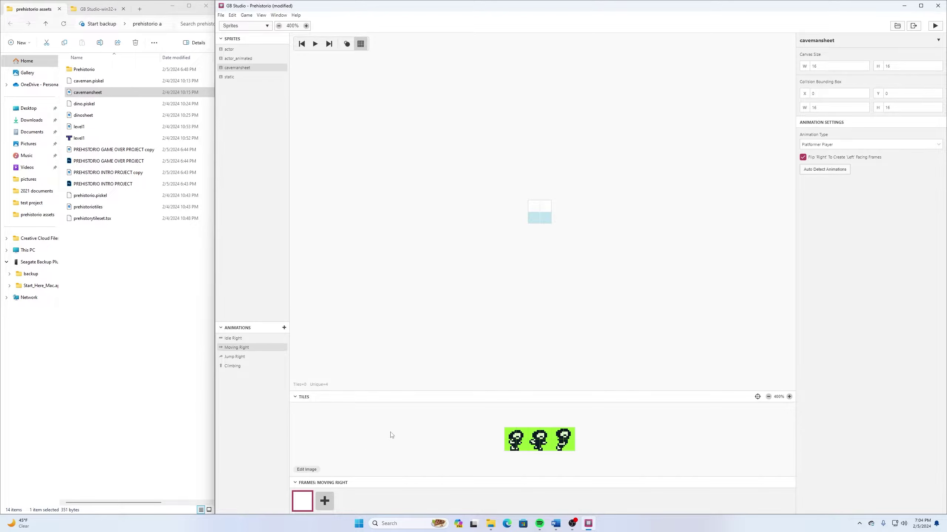
left_click(535, 439)
left_click_drag(539, 440, 548, 440)
left_click(541, 215)
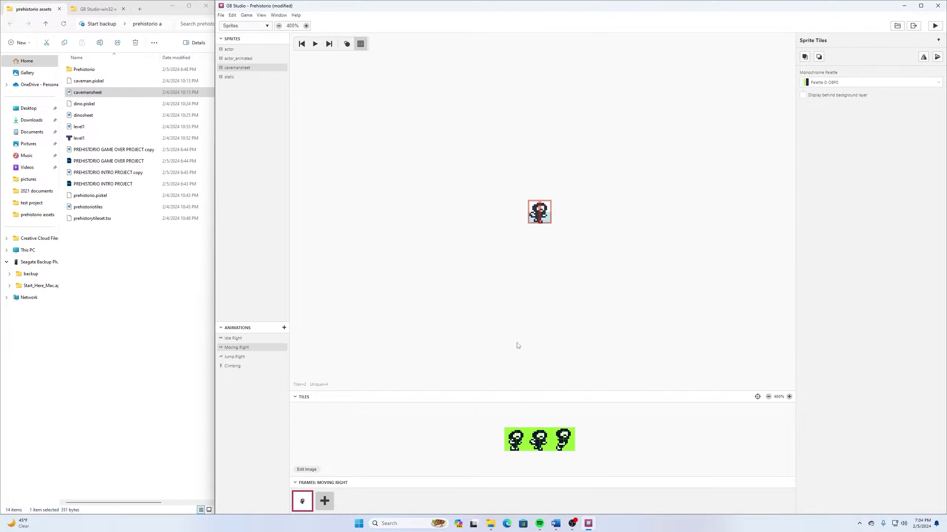
left_click(324, 502)
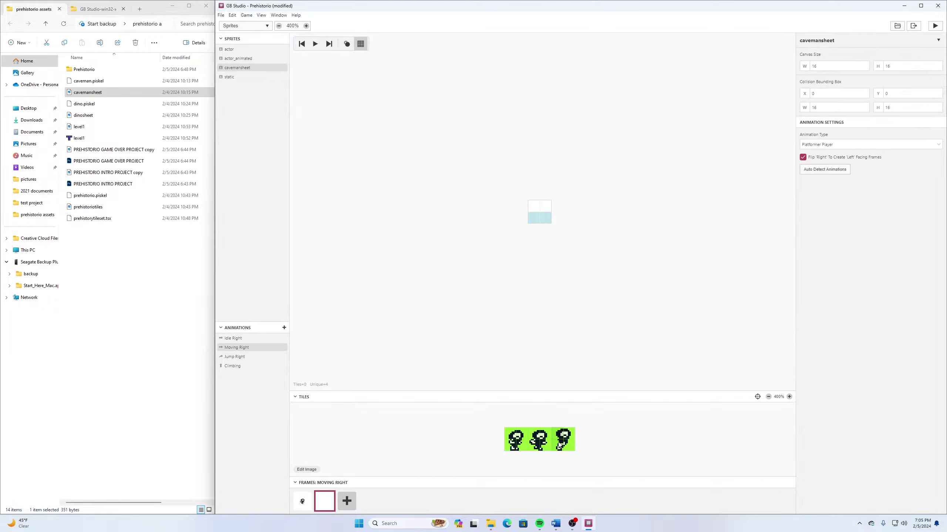
left_click_drag(561, 444, 570, 445)
left_click(540, 214)
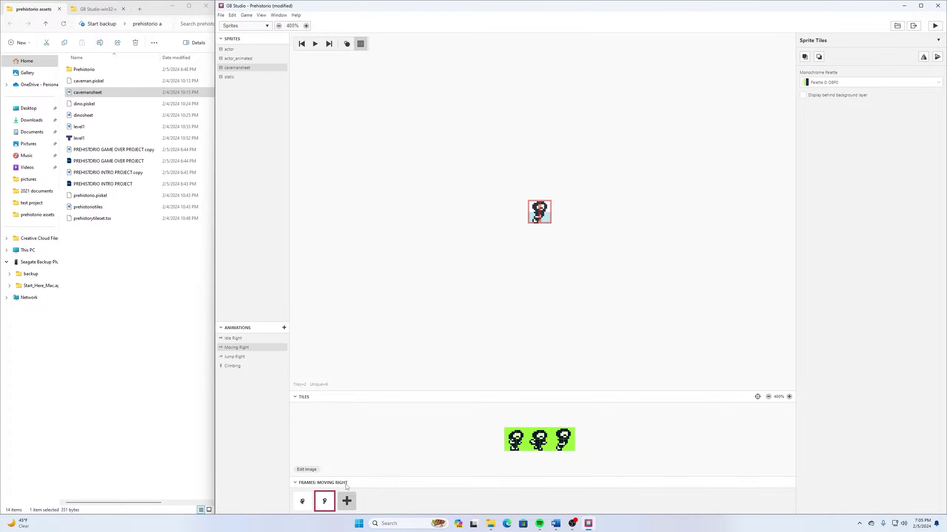
Replace the tiles in cavemansheet's Jump Right frame with the third caveman pose, and save the project
left_click(235, 357)
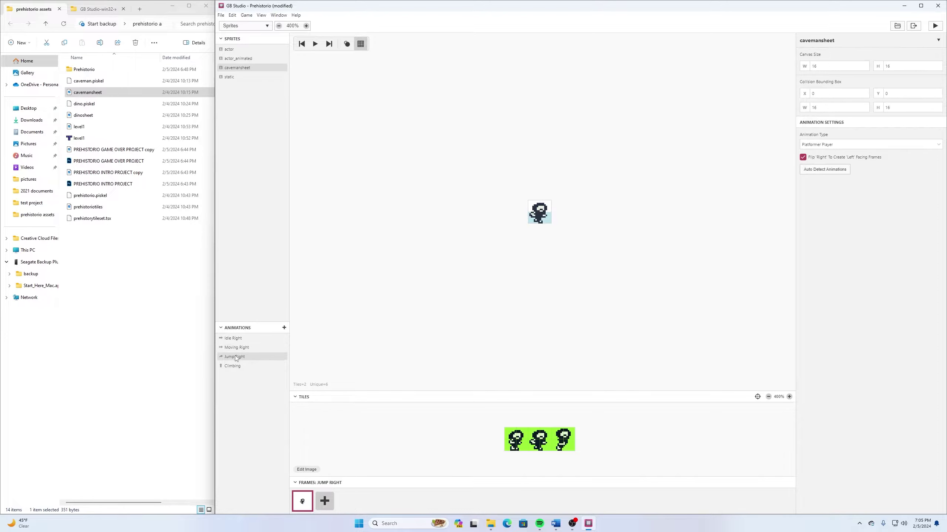
left_click(534, 220)
key("Delete")
left_click(543, 221)
key("Delete")
left_click(566, 440)
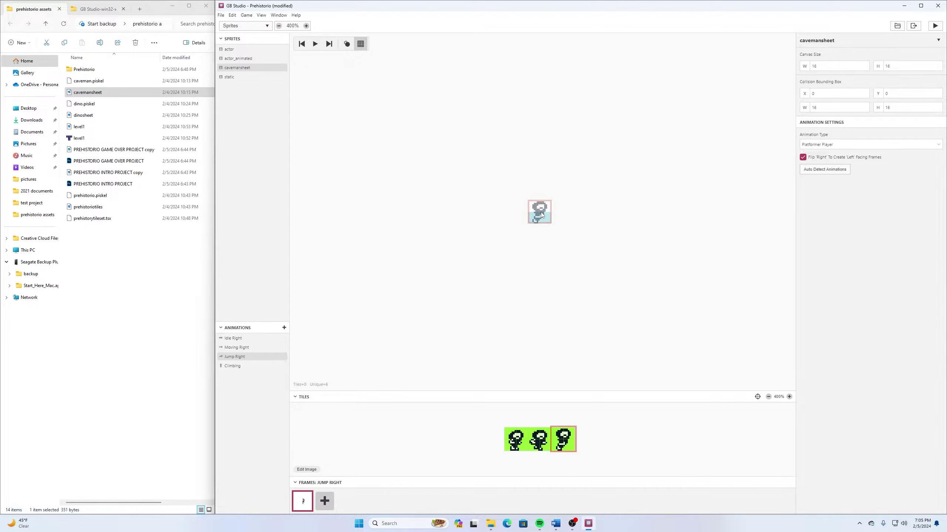
left_click(541, 215)
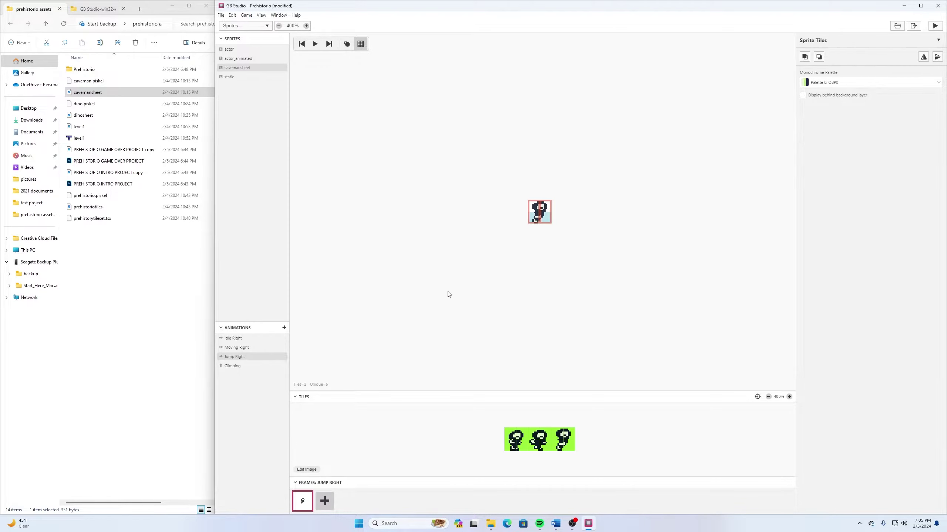
key("ctrl+s")
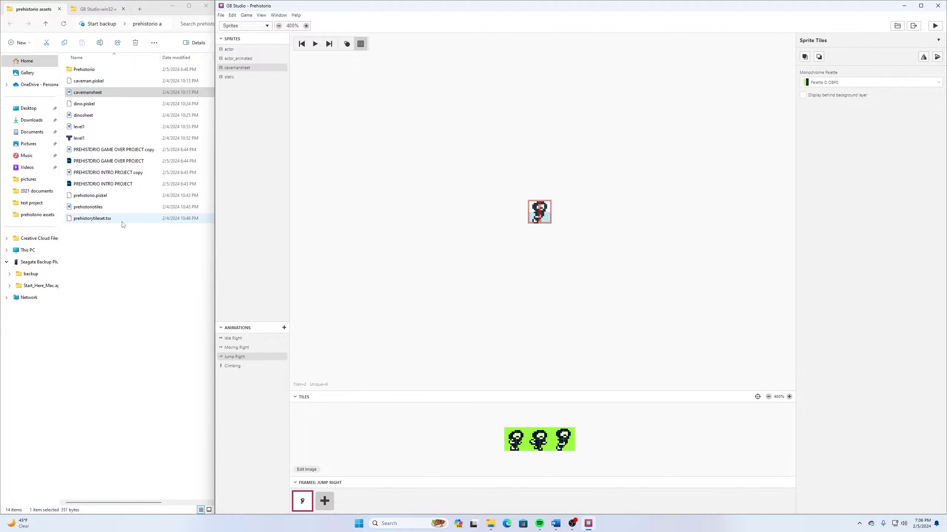
Import dinosheet from the prehistorio assets folder as a sprite and set its animation type to Platformer Player
left_click(83, 115)
left_click_drag(83, 118, 251, 128)
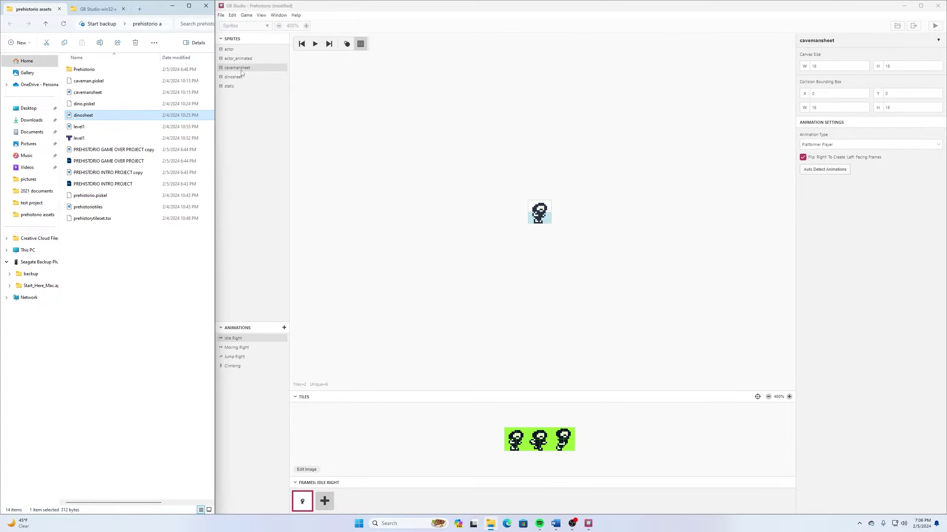
left_click(236, 78)
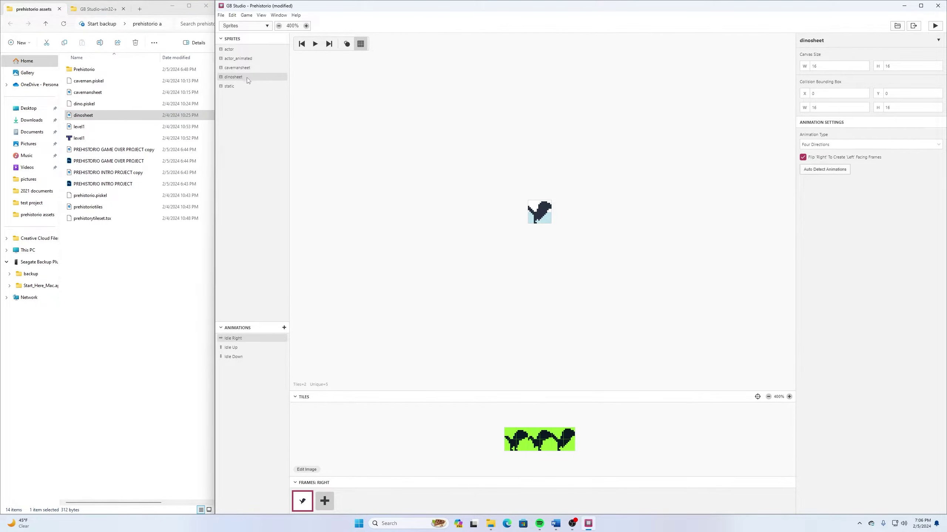
left_click(859, 146)
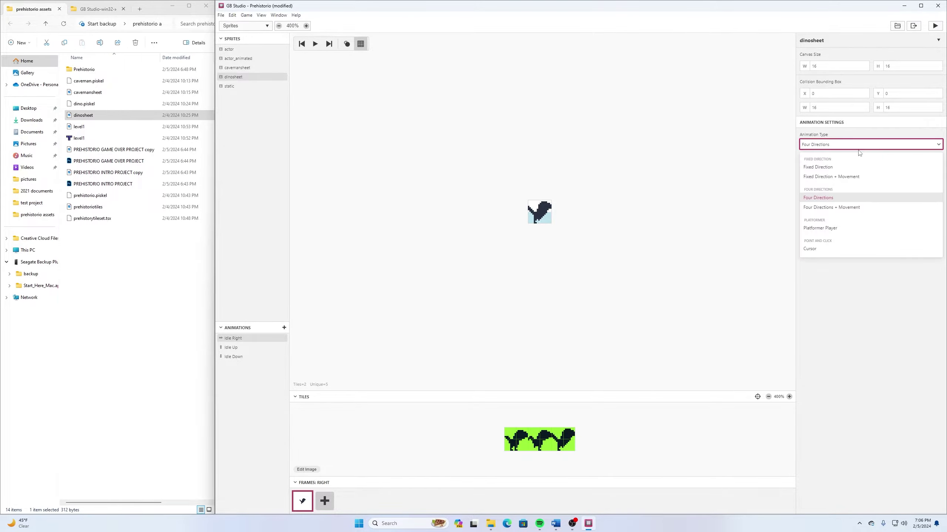
left_click(836, 229)
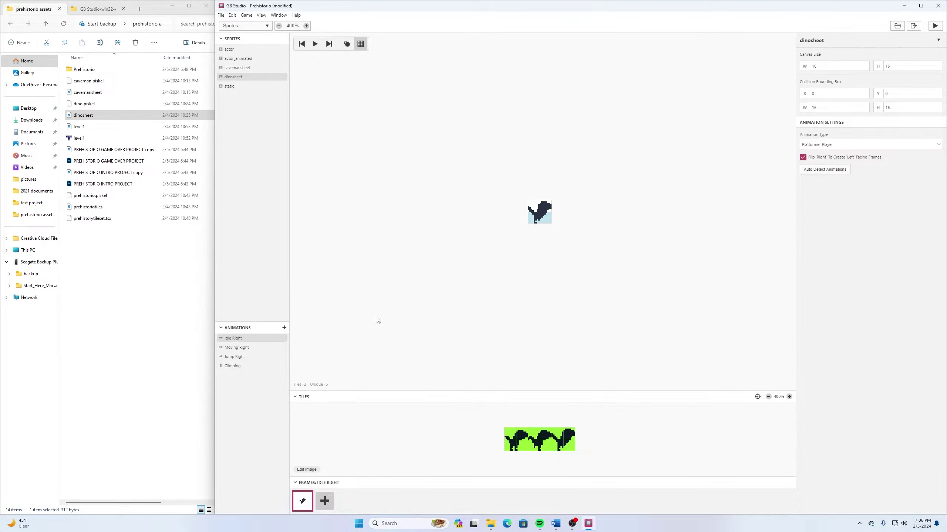
Replace the tiles in dinosheet's Idle Right frame with the first dinosaur pose from the sheet
left_click(537, 220)
key("Delete")
left_click(518, 441)
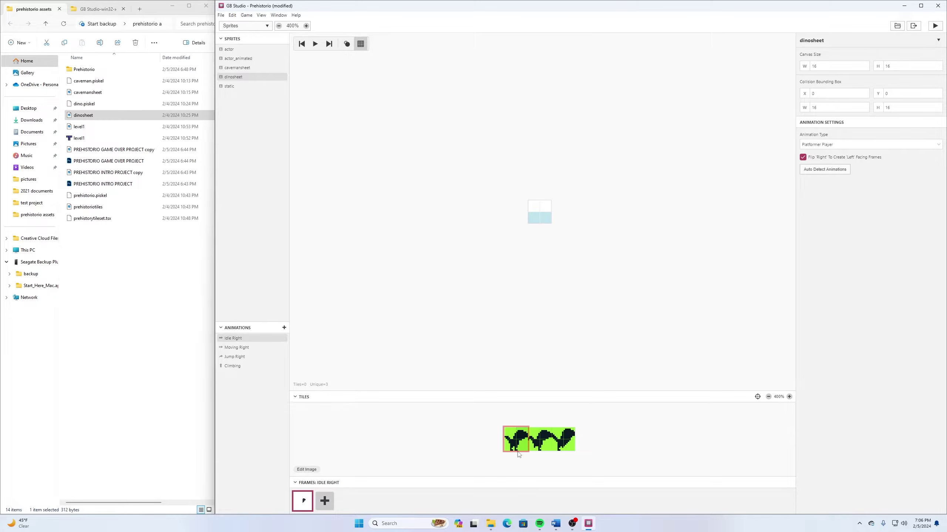
left_click(541, 215)
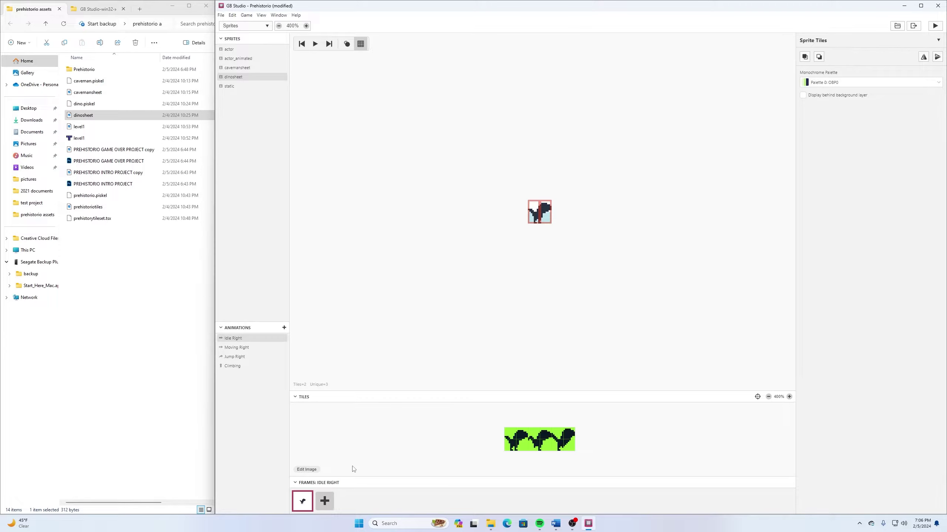
Build dinosheet's Moving Right animation from two frames, using the second and third dinosaur poses
left_click(237, 348)
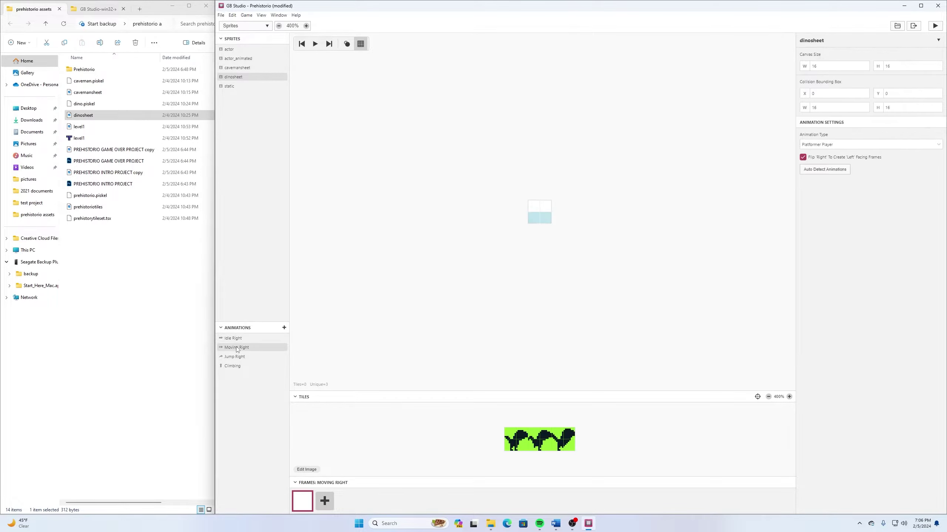
left_click(538, 440)
left_click(541, 215)
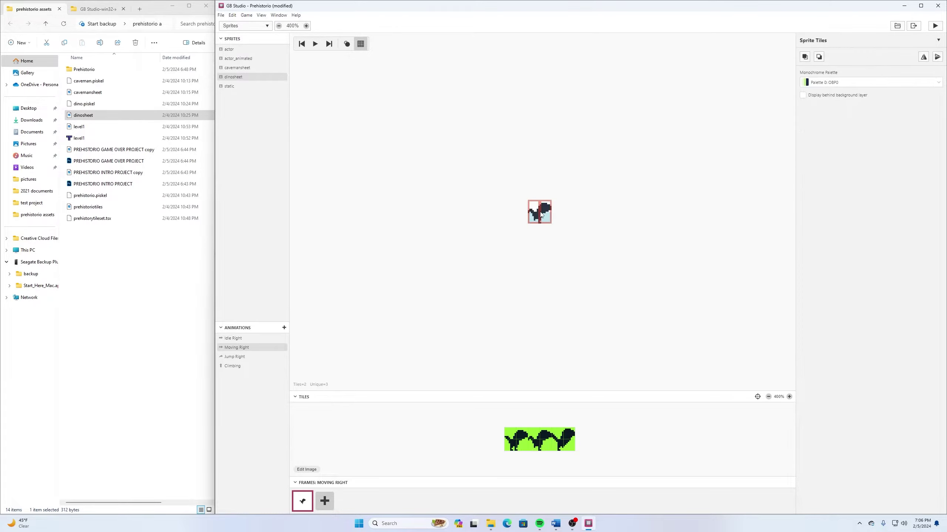
left_click(321, 500)
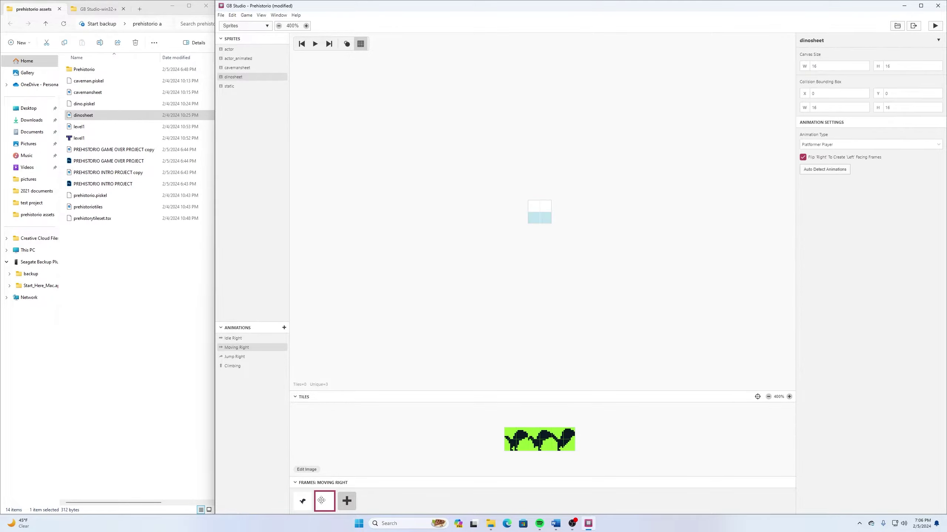
left_click(565, 436)
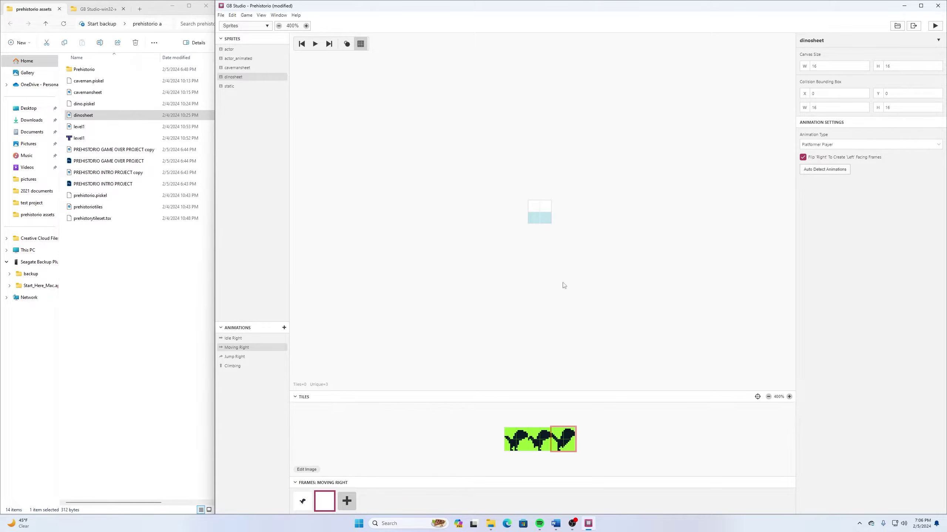
left_click(541, 214)
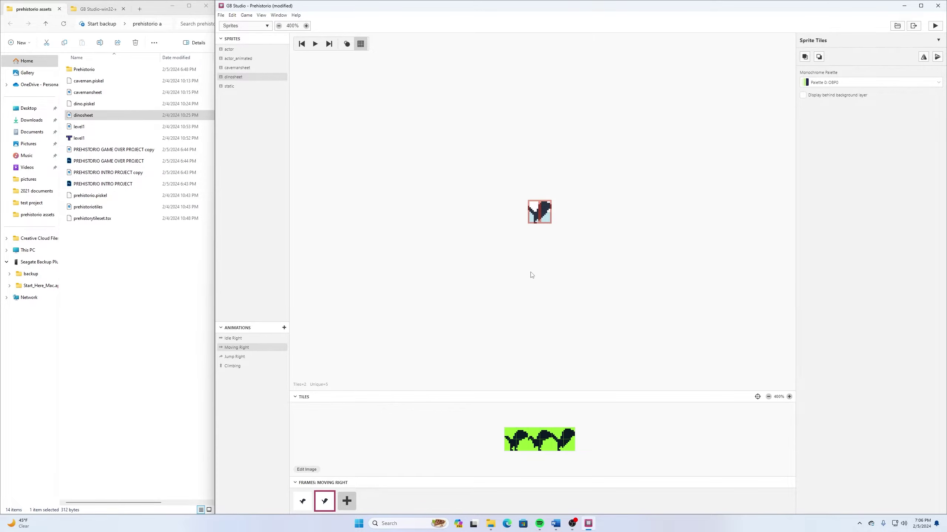
Select the dinosaur tiles in dinosheet's Jump Right frame and save the project
left_click(235, 357)
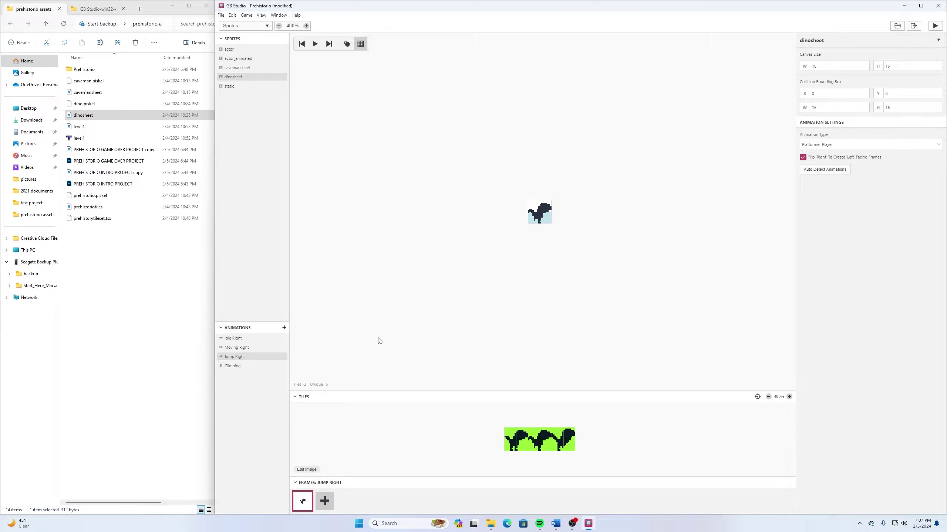
left_click(539, 212)
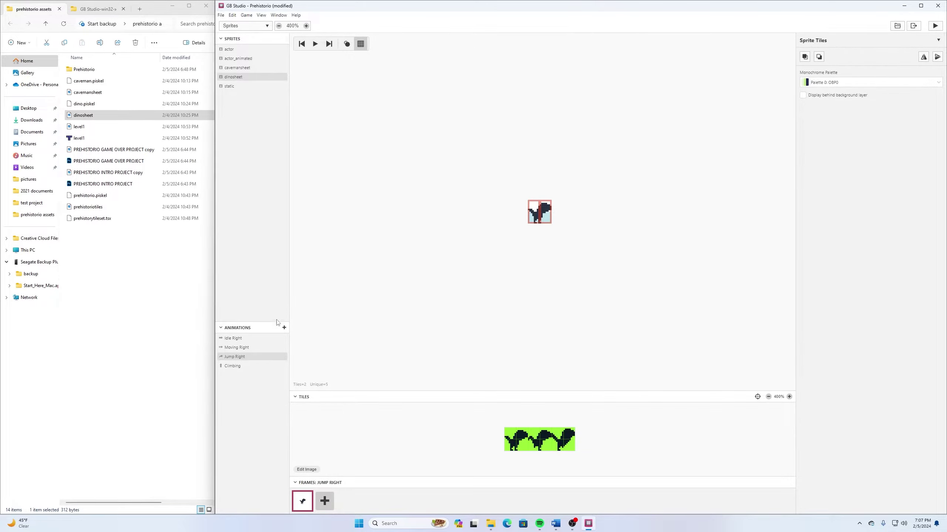
left_click(221, 15)
left_click(229, 51)
Return to the game world and test-run the game from the intro screen into Level 1 to check the player sprite
left_click(241, 26)
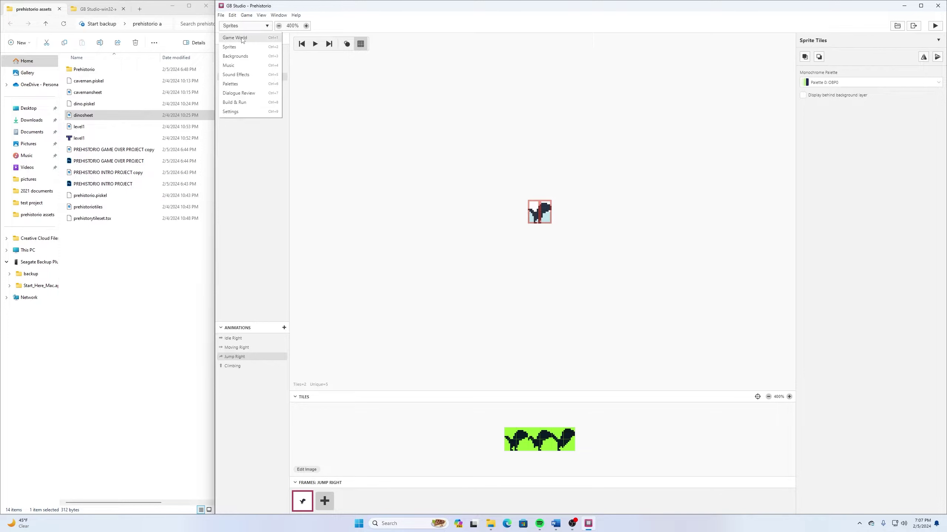
left_click(238, 37)
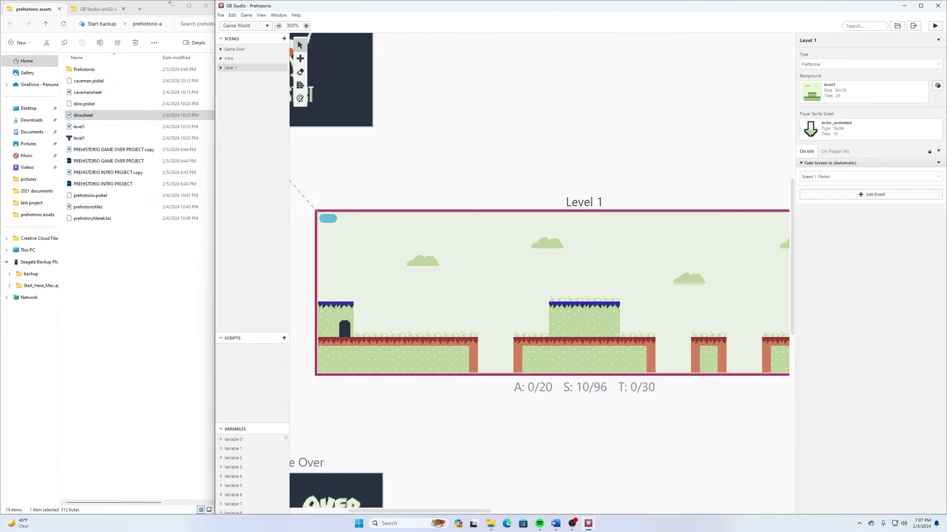
left_click(223, 15)
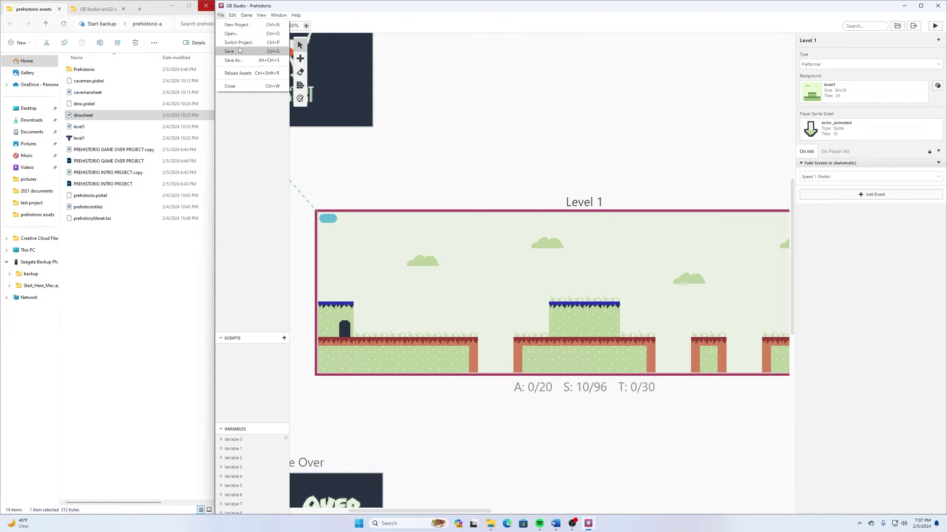
left_click(223, 16)
left_click(935, 26)
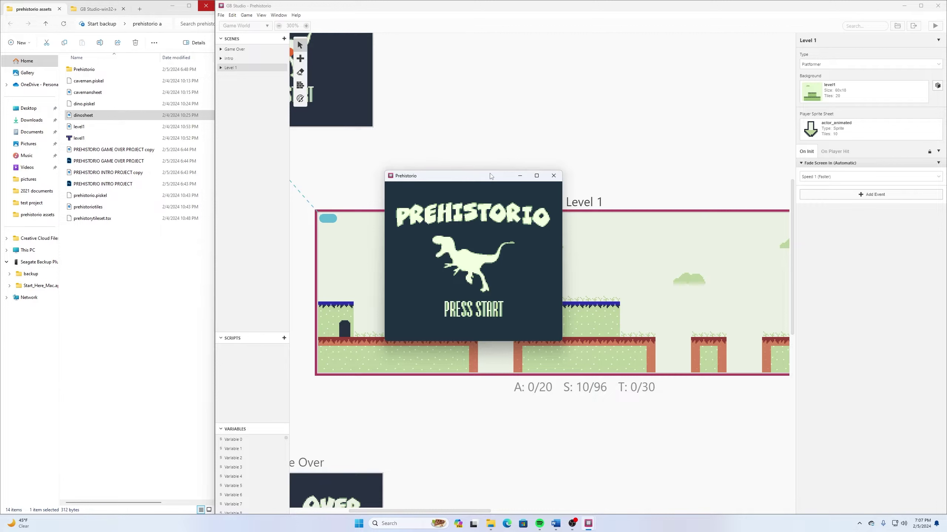
key("Return")
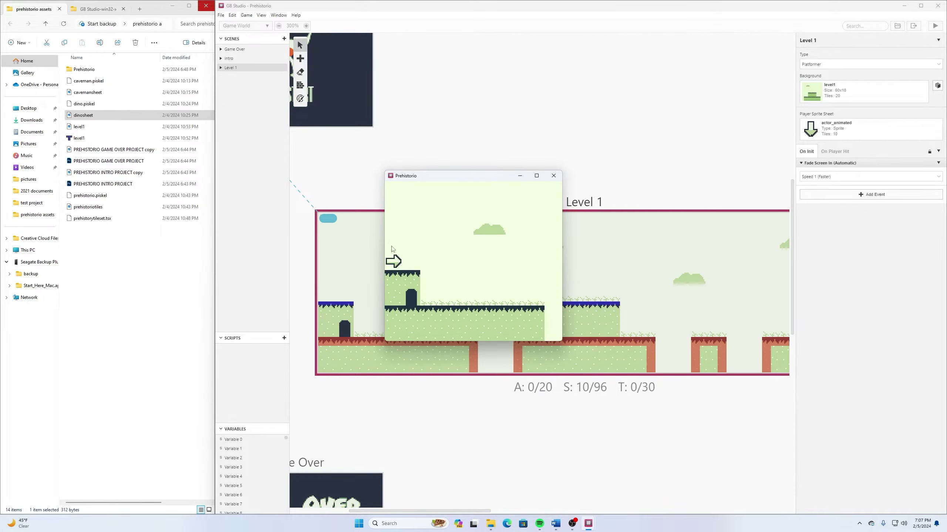
left_click(554, 176)
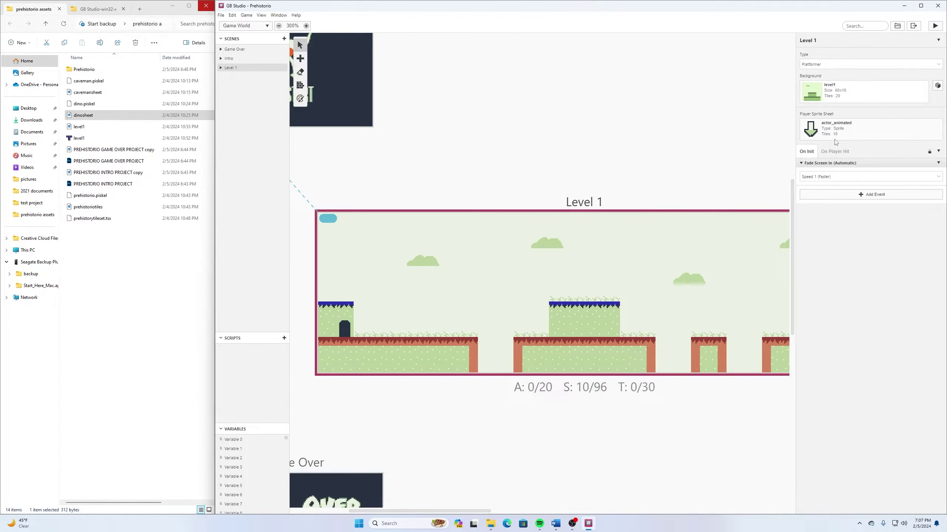
Set Level 1's player sprite sheet to cavemansheet and save the project
left_click(852, 129)
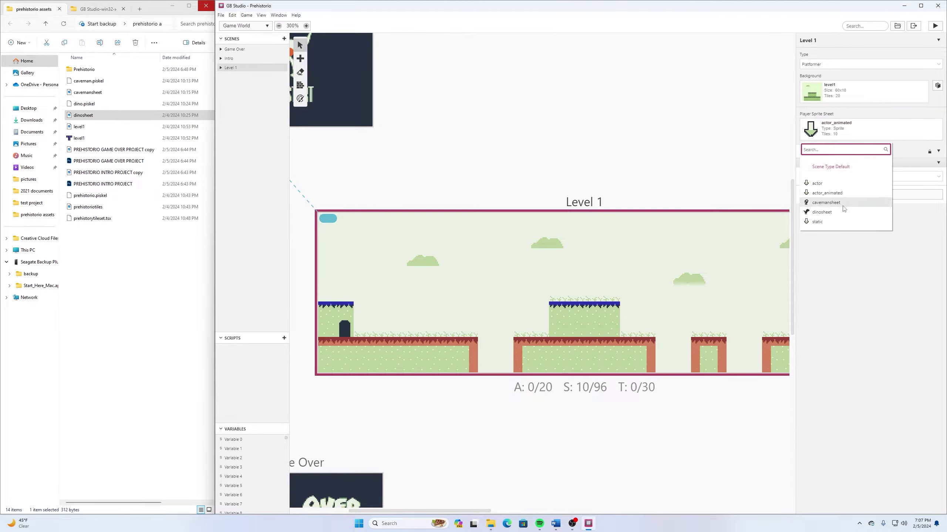
left_click(834, 205)
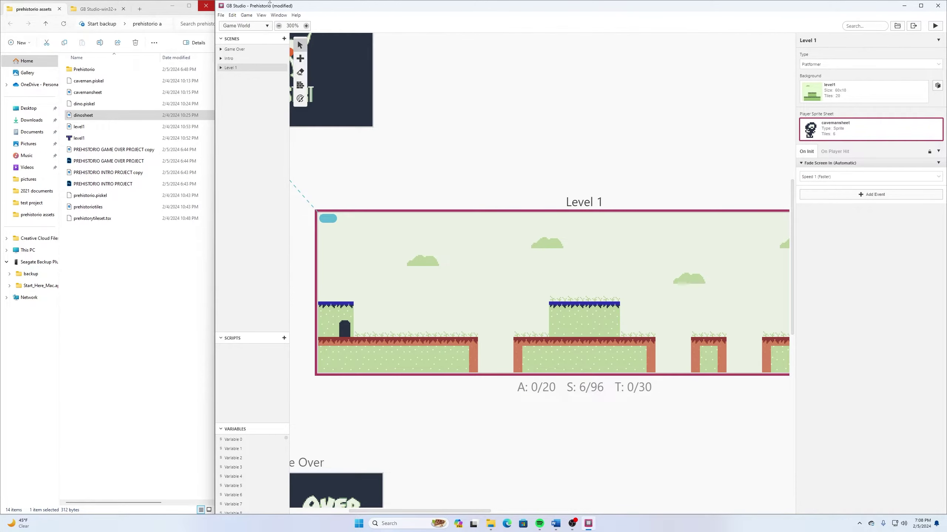
left_click(221, 15)
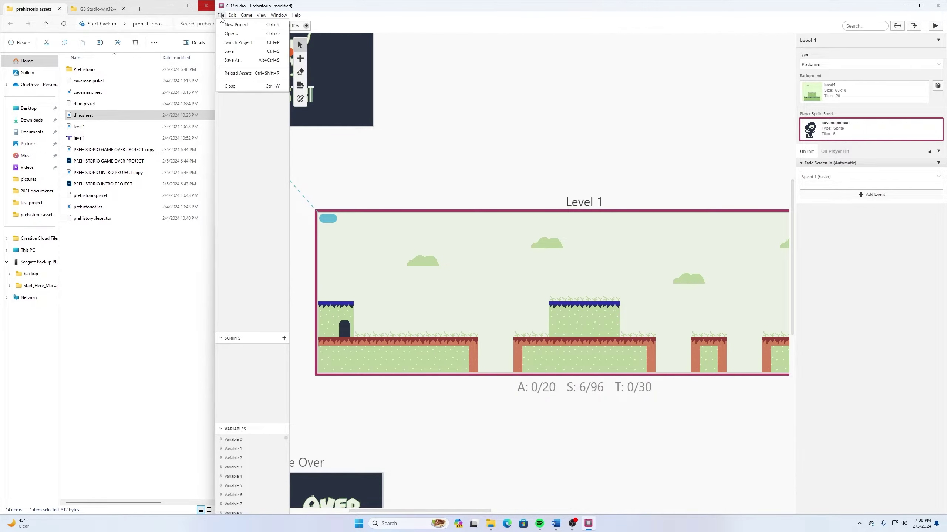
left_click(229, 51)
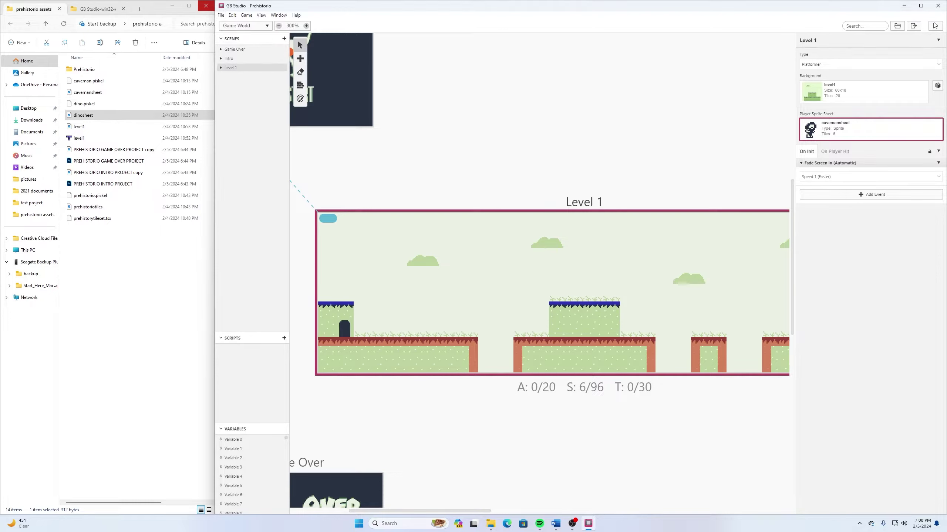
Test-run the game, start Level 1, and check the caveman's walking and jumping in both directions
left_click(934, 26)
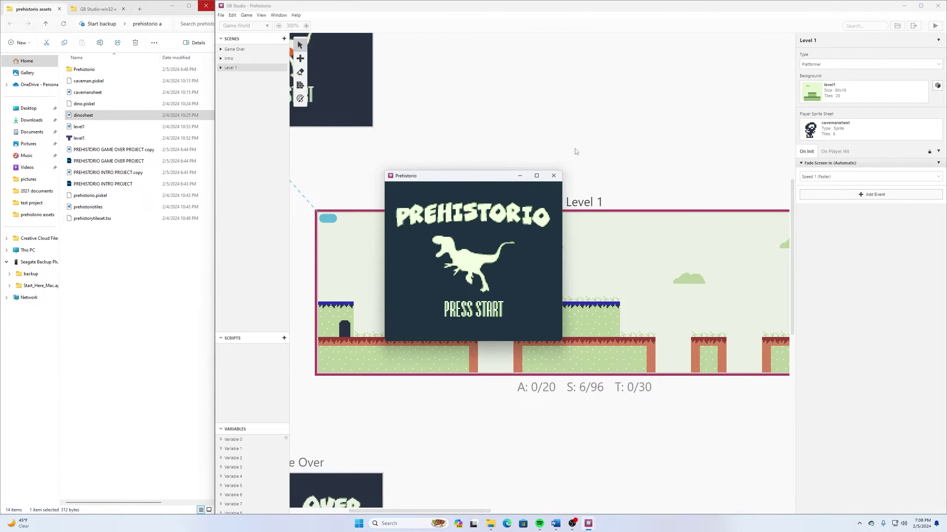
key("Return")
key("Right")
key("z")
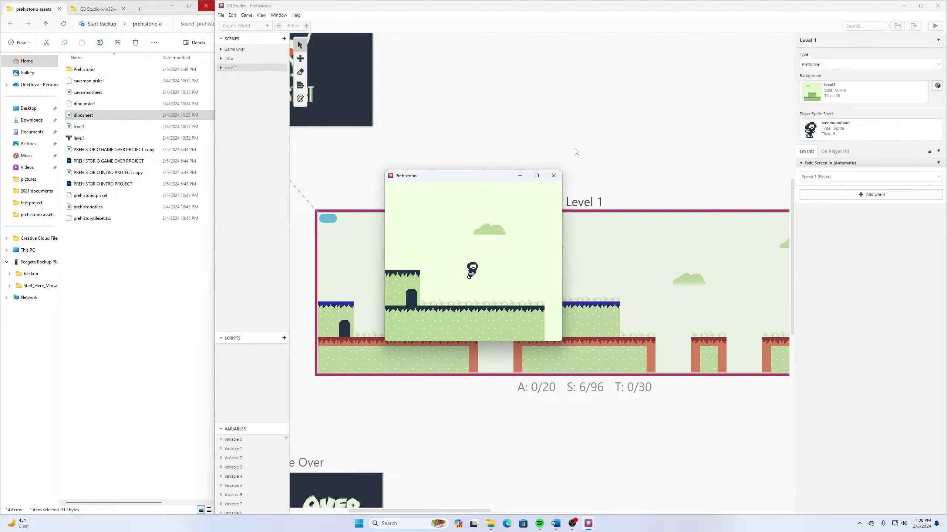
key("z")
key("Left")
key("z")
key("z")
key("Right")
key("z")
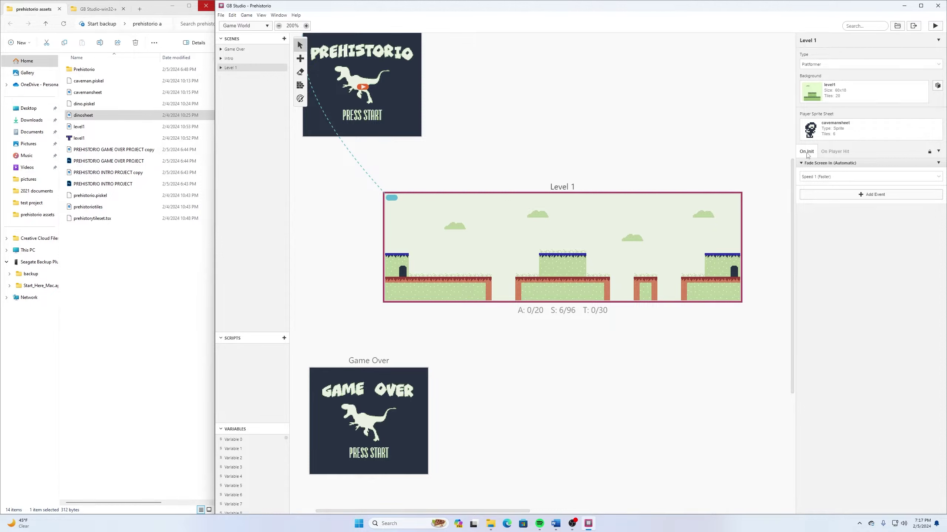
Add a Set Actor Position event to Level 1's On Init script with Player as the actor
left_click(840, 197)
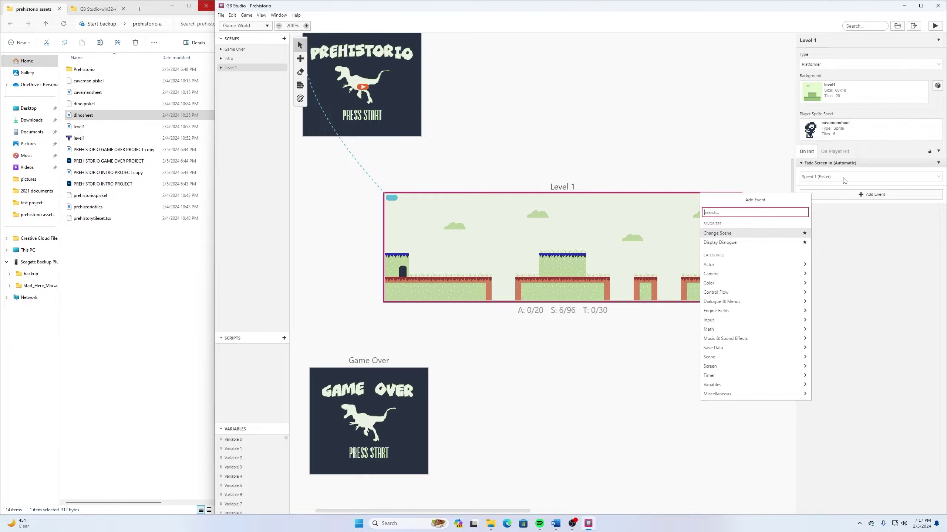
type("actor")
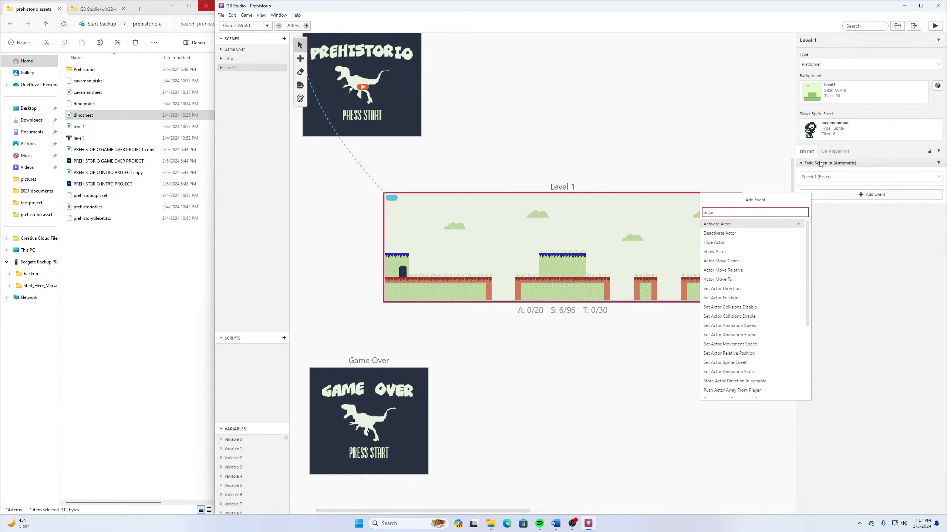
left_click(720, 298)
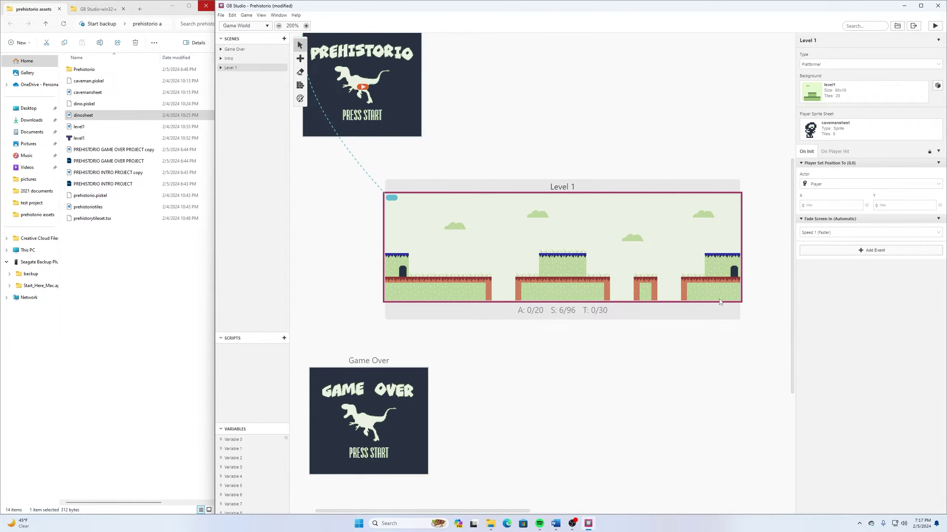
left_click(887, 184)
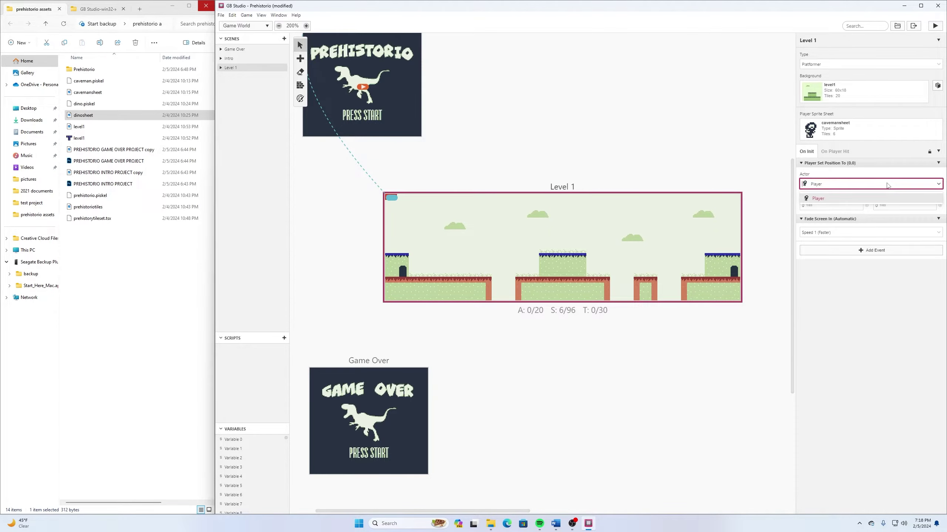
left_click(821, 182)
left_click(817, 200)
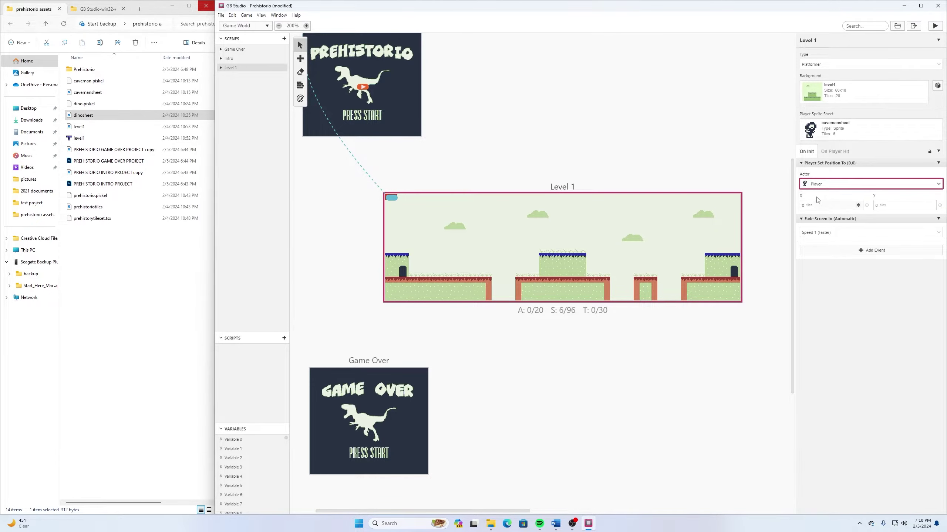
Set the player's starting position in Level 1 to X 2, Y 13
left_click(858, 205)
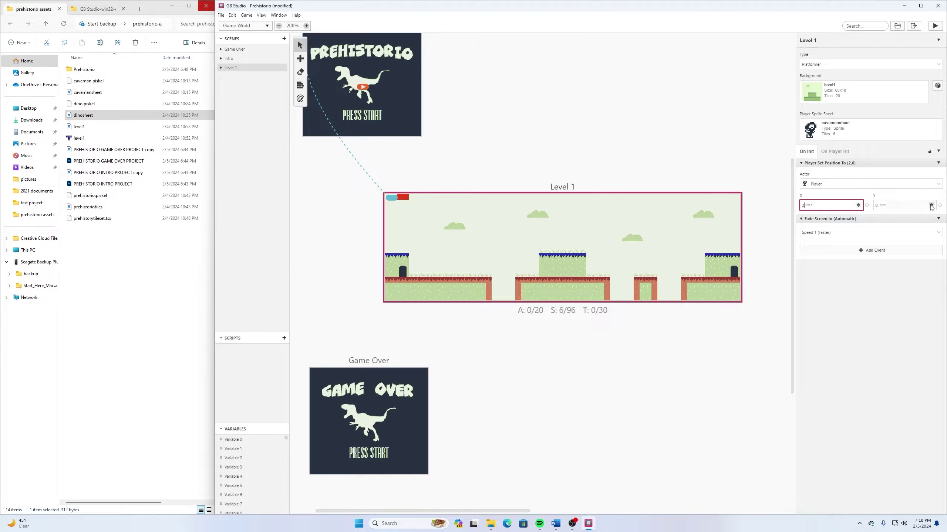
left_click_drag(931, 204, 930, 205)
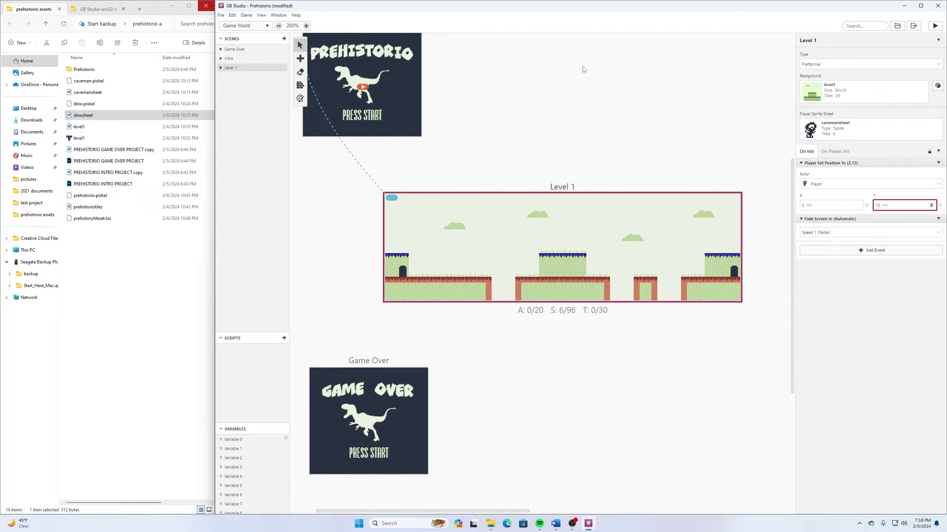
left_click(931, 206)
left_click(931, 204)
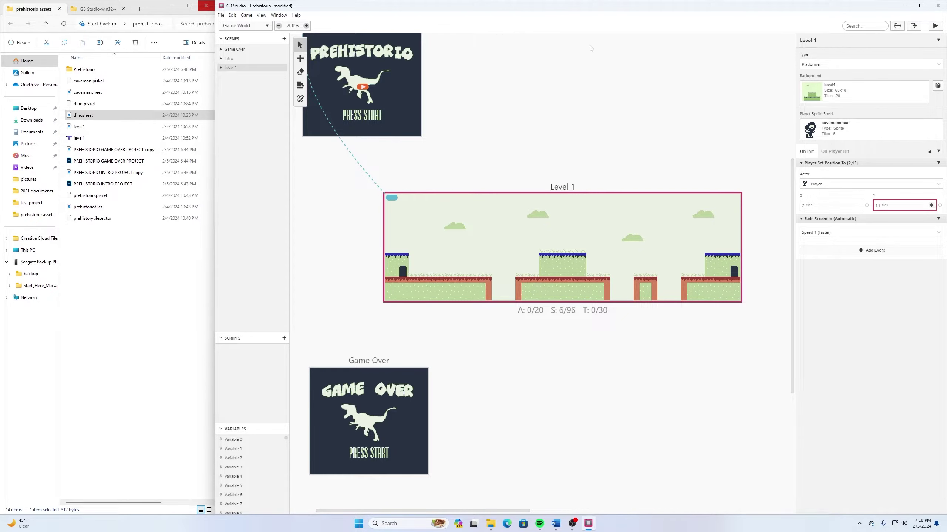